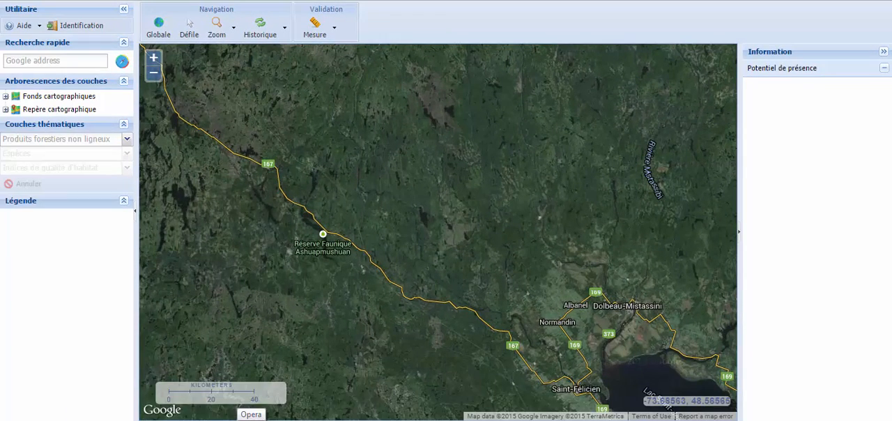
Pan the map southeast to Lac Saint-Jean and zoom in on a box drawn around the lake.
{"action": "left_click", "coordinate": [188, 29]}
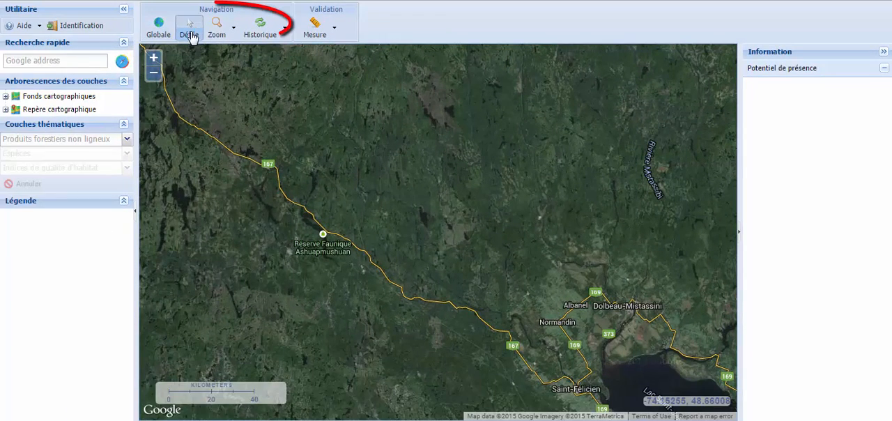
{"action": "left_click_drag", "start_coordinate": [370, 205], "coordinate": [348, 151]}
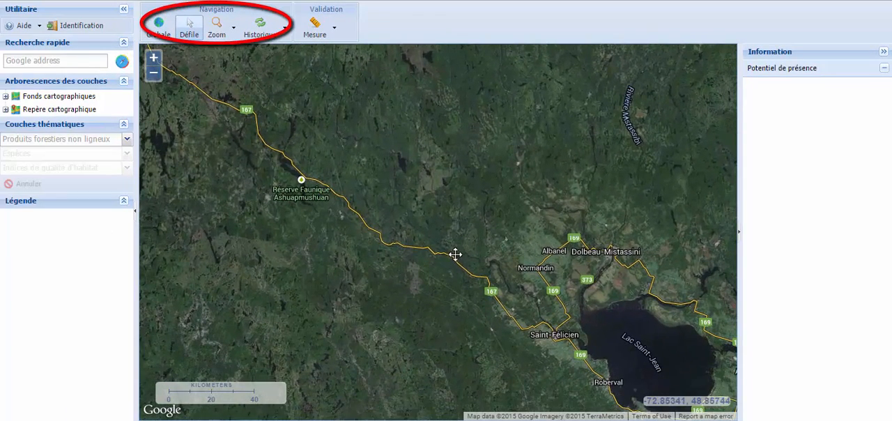
{"action": "left_click_drag", "start_coordinate": [456, 253], "coordinate": [311, 241]}
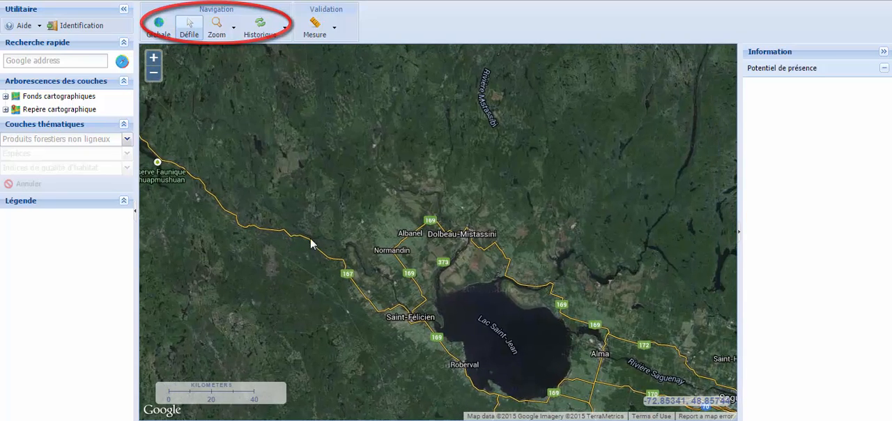
{"action": "left_click", "coordinate": [234, 28]}
{"action": "left_click", "coordinate": [241, 51]}
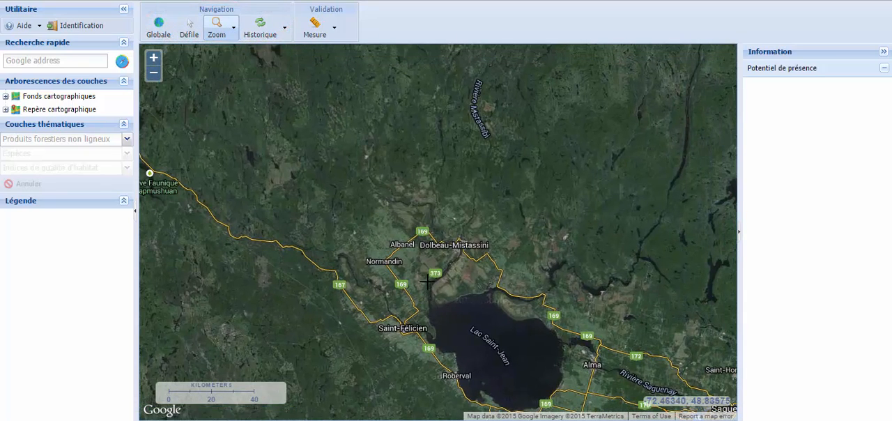
{"action": "left_click_drag", "start_coordinate": [398, 260], "coordinate": [586, 407]}
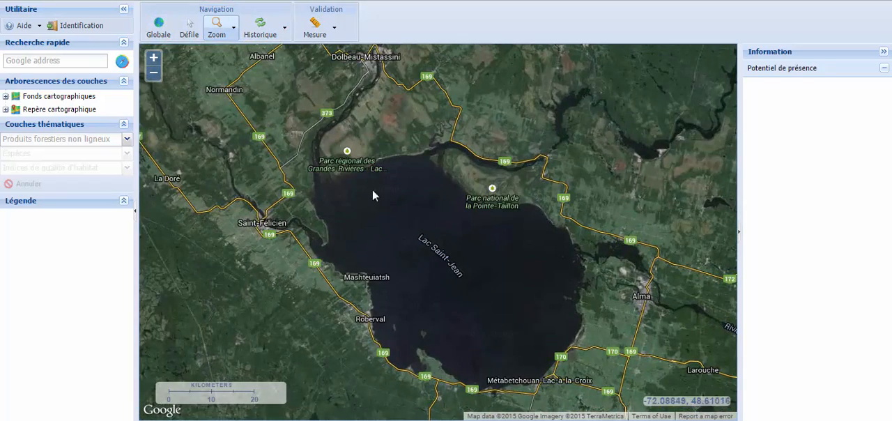
Zoom out with a box drawn northwest of Lac Saint-Jean to view the wider region.
{"action": "left_click", "coordinate": [234, 28]}
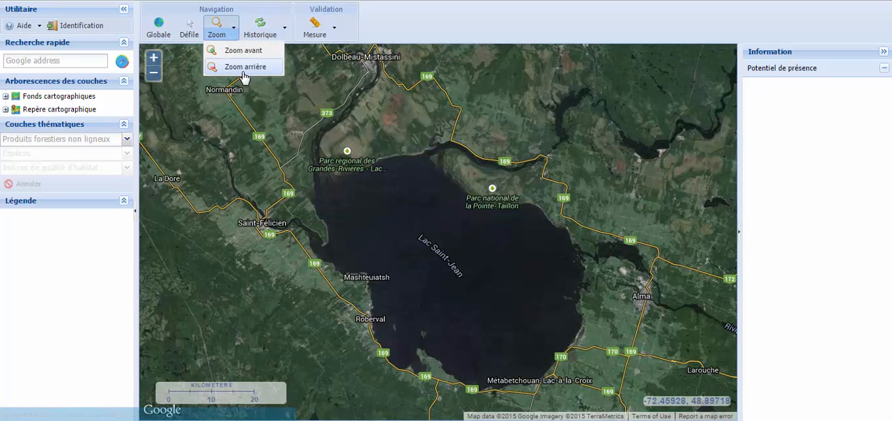
{"action": "left_click", "coordinate": [244, 67]}
{"action": "left_click_drag", "start_coordinate": [301, 129], "coordinate": [389, 193]}
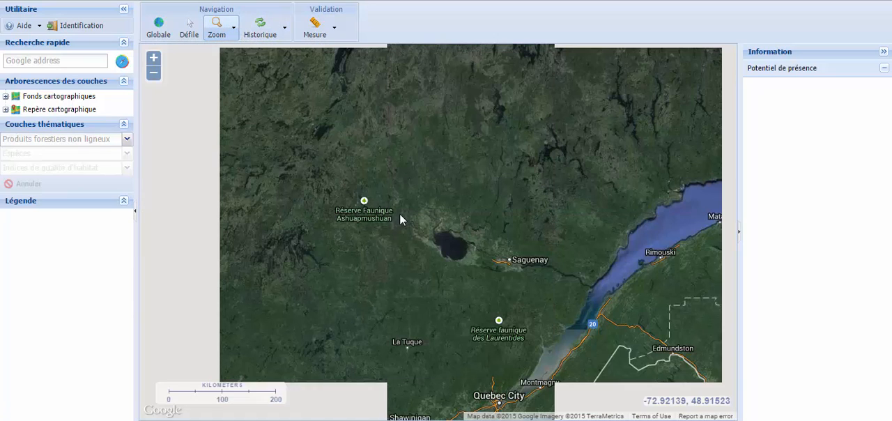
Go back and forward once in the map view history, and restore the global view.
{"action": "left_click", "coordinate": [285, 29]}
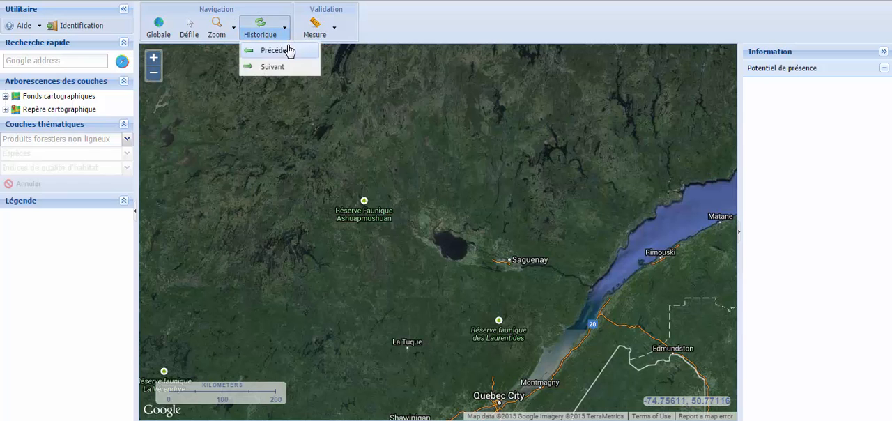
{"action": "left_click", "coordinate": [288, 50]}
{"action": "left_click", "coordinate": [285, 28]}
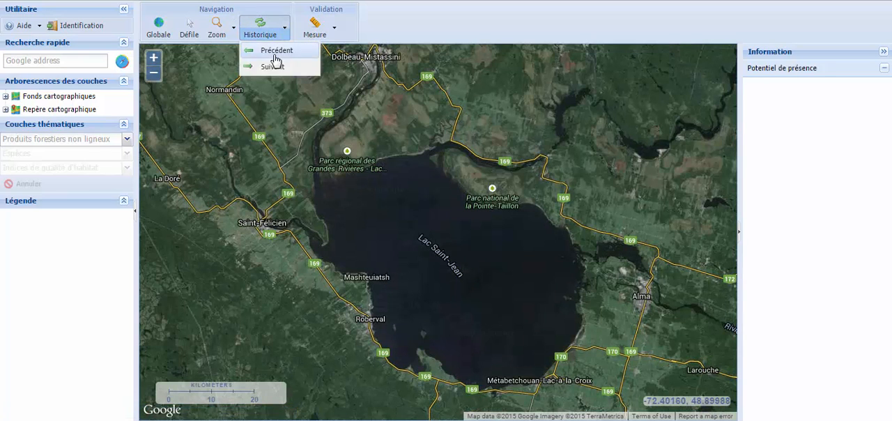
{"action": "left_click", "coordinate": [273, 66]}
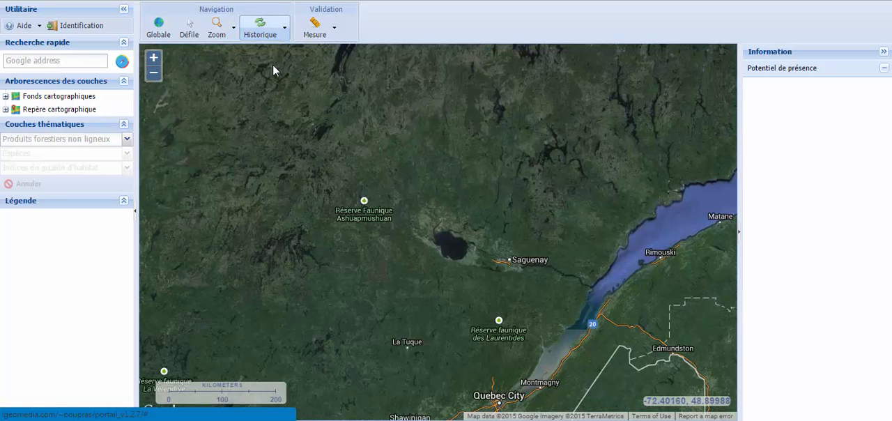
{"action": "left_click", "coordinate": [165, 32]}
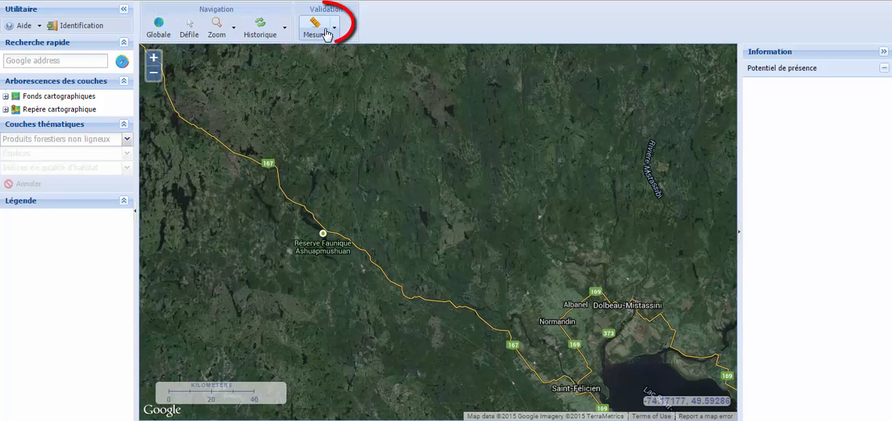
Measure a distance along route 167 from its northern bend past Réserve Faunique Ashuapmushuan toward the southeast.
{"action": "left_click", "coordinate": [336, 30]}
{"action": "left_click", "coordinate": [337, 53]}
{"action": "left_click", "coordinate": [279, 171]}
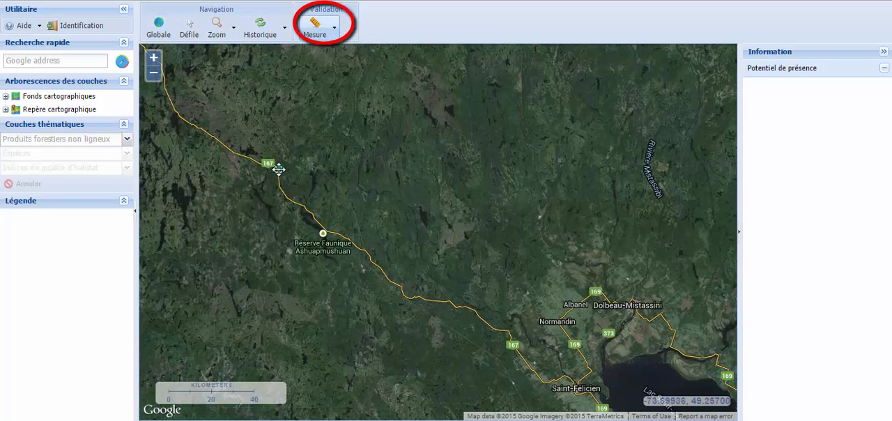
{"action": "left_click", "coordinate": [287, 203]}
{"action": "left_click", "coordinate": [306, 205]}
{"action": "left_click", "coordinate": [324, 233]}
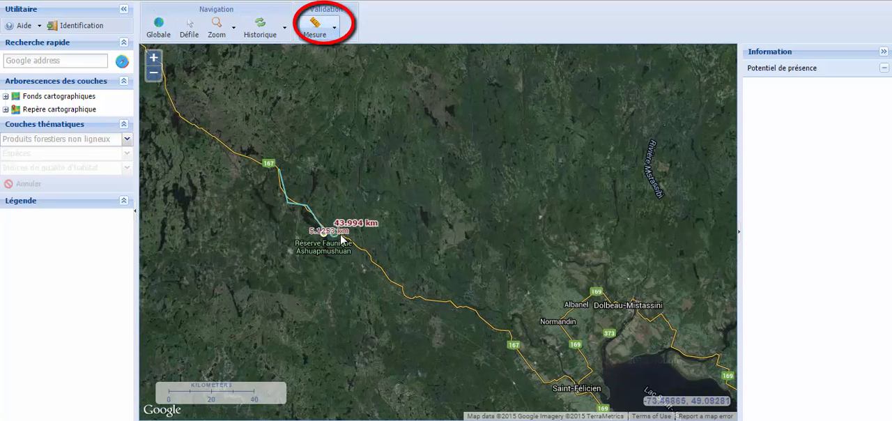
{"action": "left_click", "coordinate": [351, 239]}
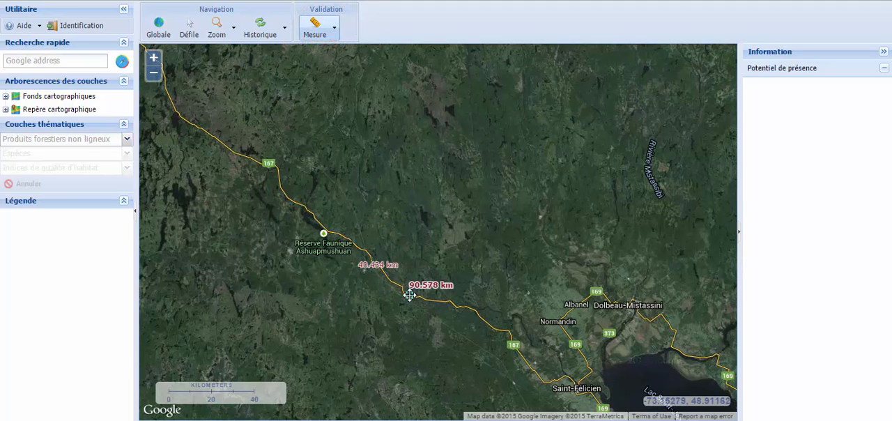
Measure the area of a polygon drawn northeast of route 167, and return to map panning mode.
{"action": "left_click", "coordinate": [335, 26]}
{"action": "left_click", "coordinate": [339, 66]}
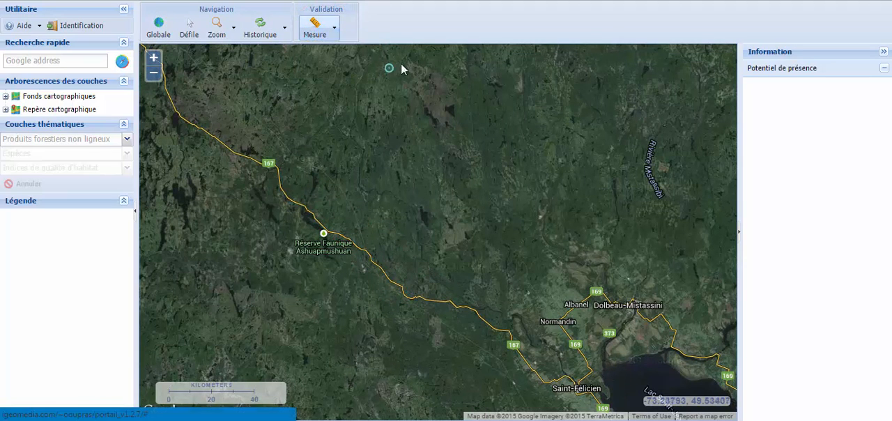
{"action": "left_click", "coordinate": [406, 62]}
{"action": "left_click", "coordinate": [438, 257]}
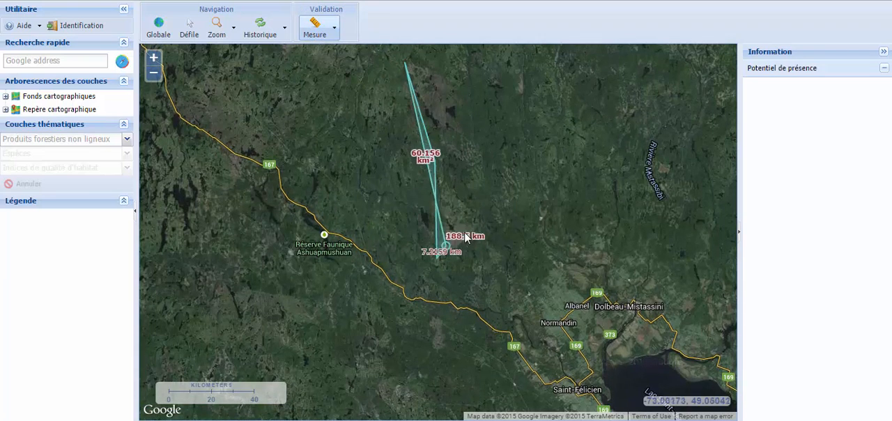
{"action": "left_click", "coordinate": [531, 165]}
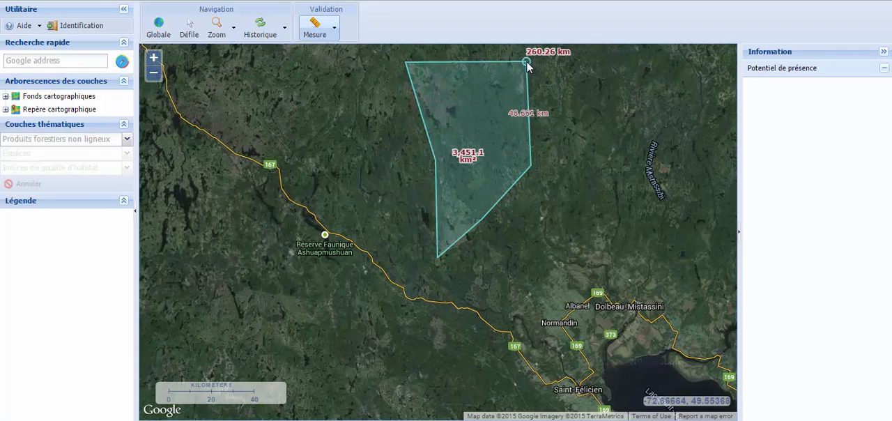
{"action": "double_click", "coordinate": [527, 62]}
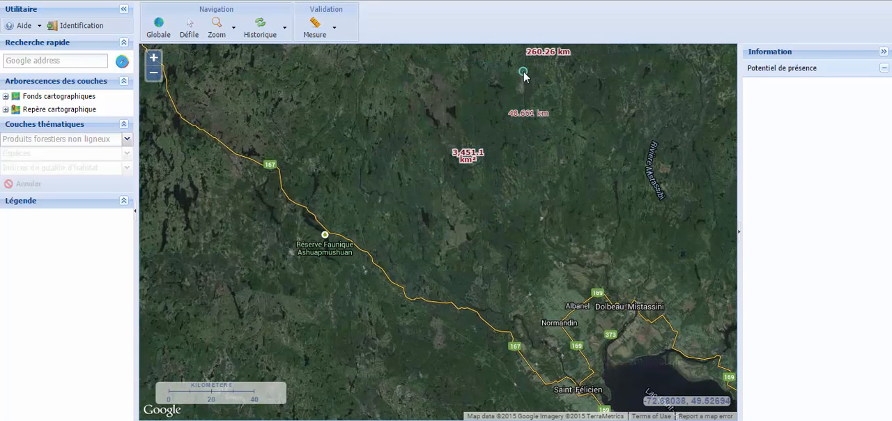
{"action": "left_click", "coordinate": [192, 34]}
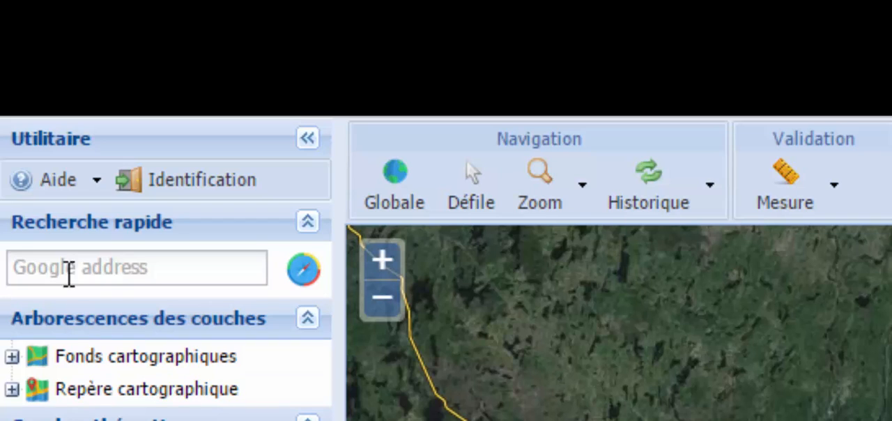
Search for the address "Normandin, Qc" to locate it on the map.
{"action": "left_click", "coordinate": [68, 266]}
{"action": "type", "text": "Normandin, Qc"}
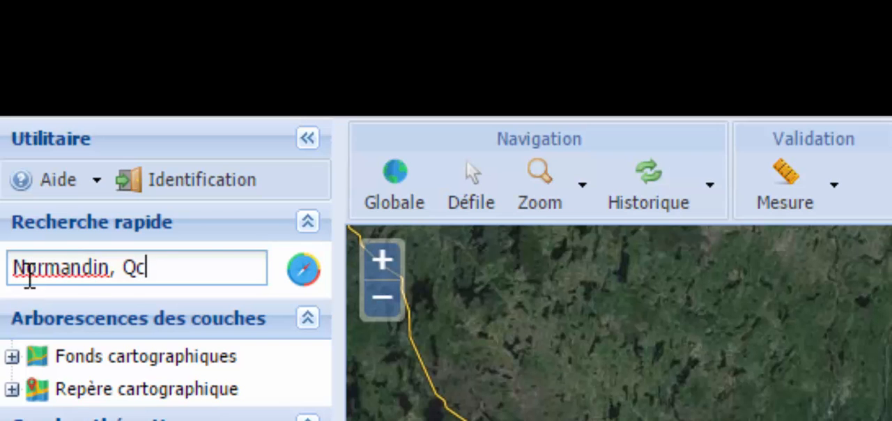
{"action": "left_click", "coordinate": [302, 272]}
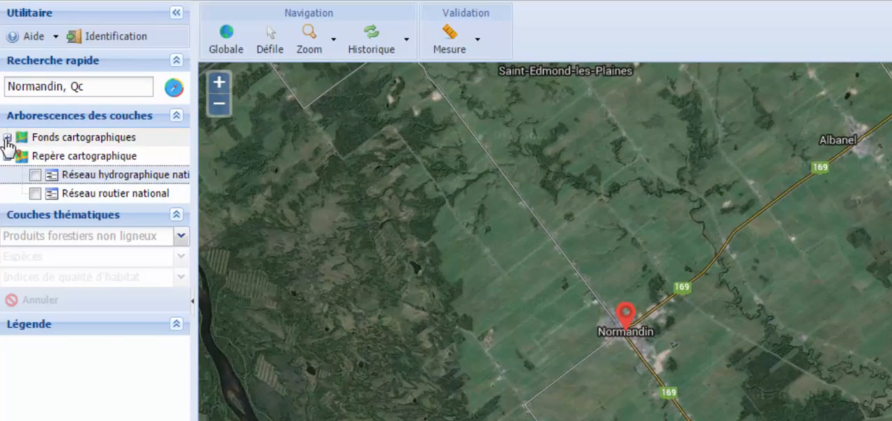
Try the OpenStreetMap, Google Satellite, Google Streets and Google Physical base maps, ending with Google Hybrid.
{"action": "left_click", "coordinate": [7, 138]}
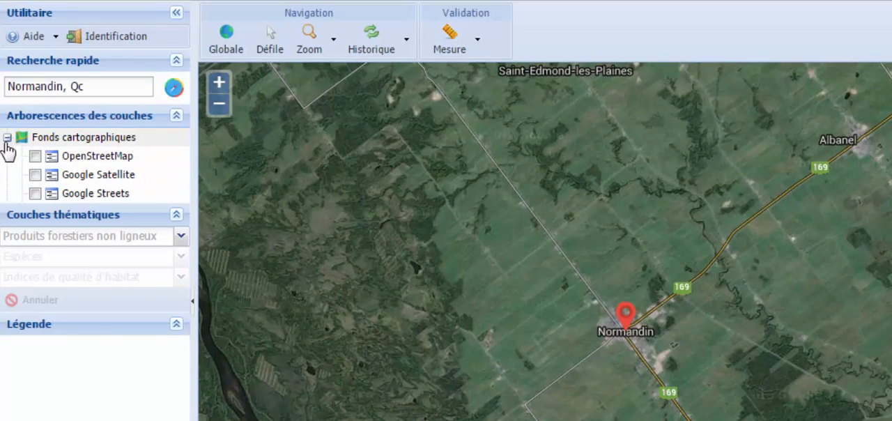
{"action": "left_click", "coordinate": [34, 156]}
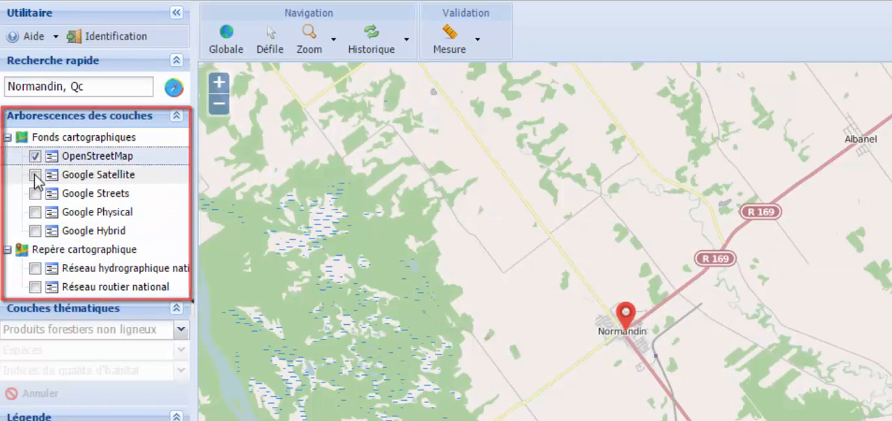
{"action": "left_click", "coordinate": [35, 175]}
{"action": "left_click", "coordinate": [35, 194]}
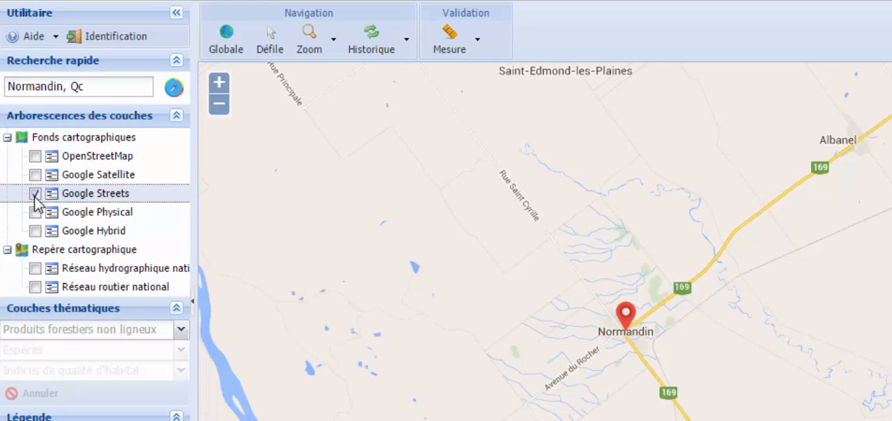
{"action": "left_click", "coordinate": [35, 212]}
{"action": "left_click", "coordinate": [35, 231]}
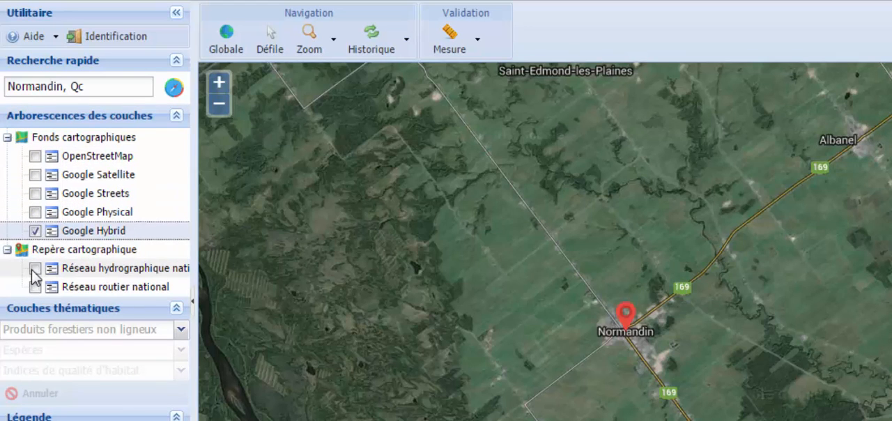
Show the Réseau hydrographique and Réseau routier national reference layers over the base map, and hide both again.
{"action": "left_click", "coordinate": [32, 268]}
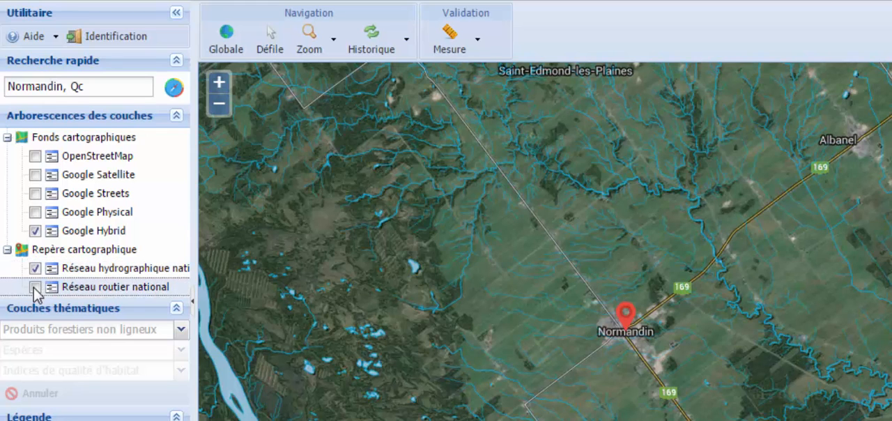
{"action": "left_click", "coordinate": [36, 286]}
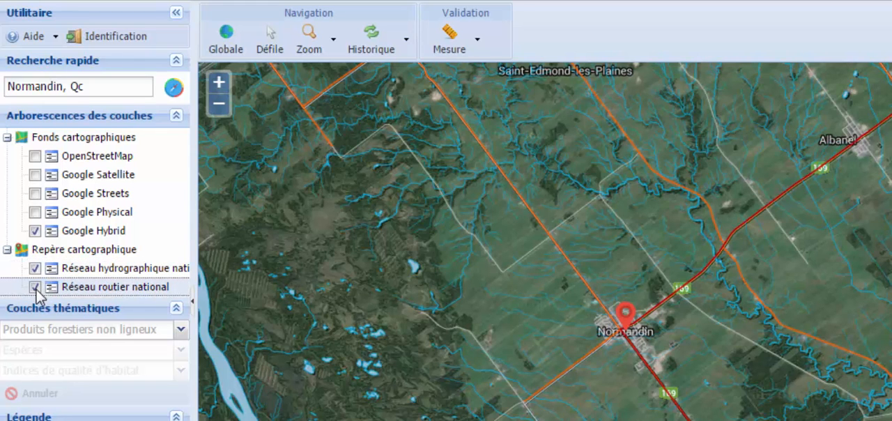
{"action": "left_click", "coordinate": [36, 287]}
{"action": "left_click", "coordinate": [35, 268]}
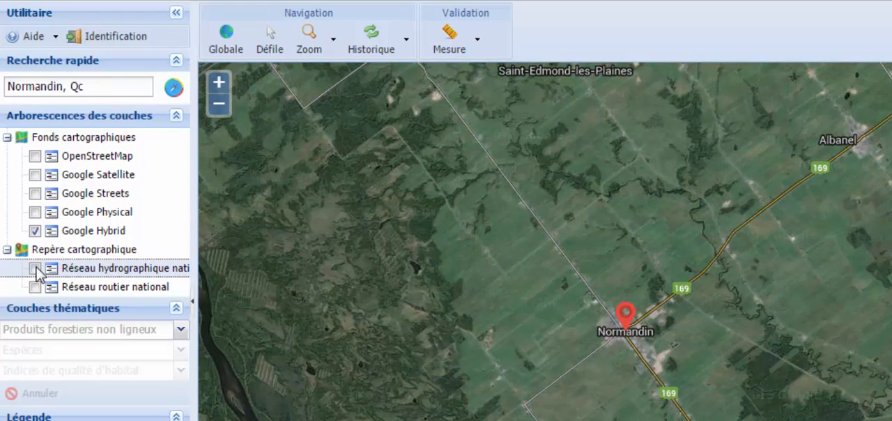
Display the thematic layer for Champignon forestier, species Chanterelle commune, with the habitat quality index iqh2.
{"action": "left_click", "coordinate": [181, 330]}
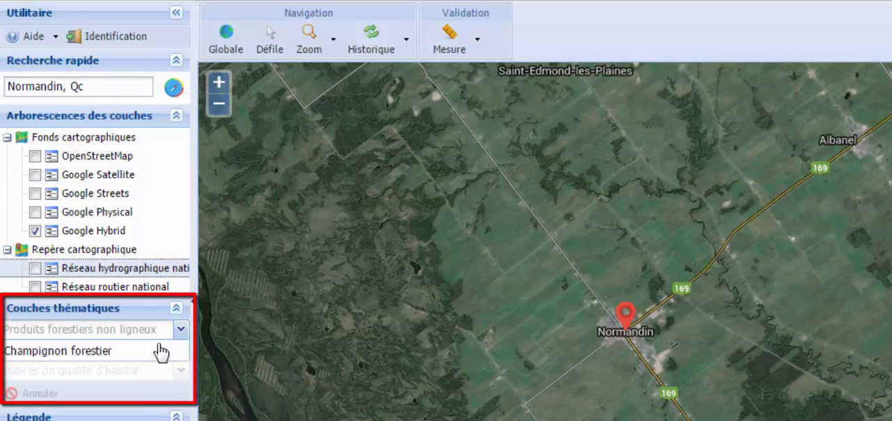
{"action": "left_click", "coordinate": [159, 351]}
{"action": "left_click", "coordinate": [182, 351]}
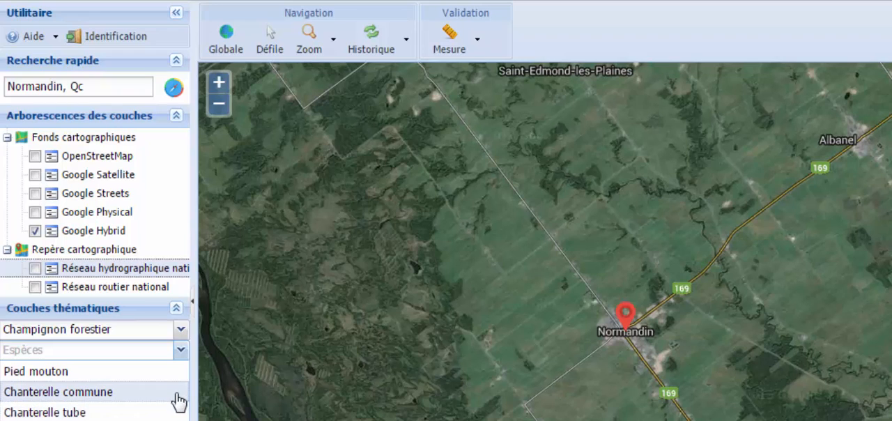
{"action": "left_click", "coordinate": [180, 393]}
{"action": "left_click", "coordinate": [182, 371]}
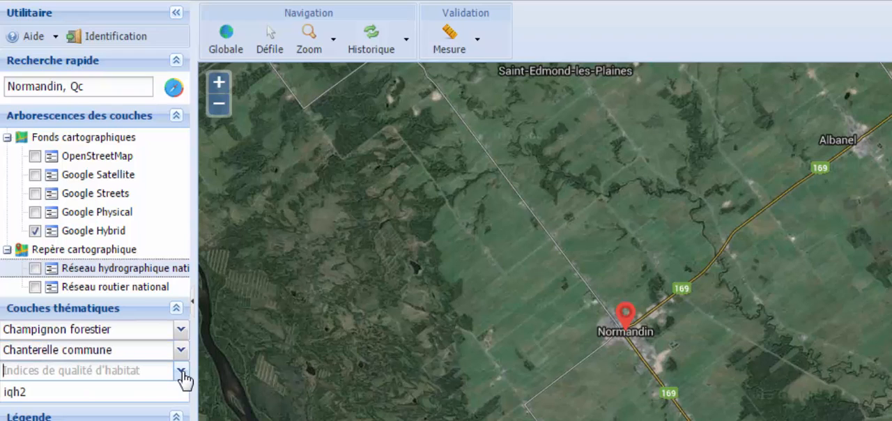
{"action": "left_click", "coordinate": [111, 394]}
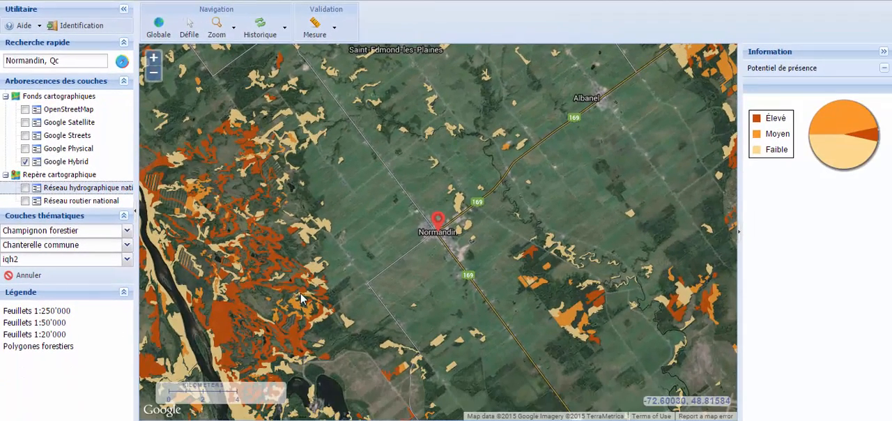
Examine the Chanterelle commune presence potential by map sheet at wider scales, and clear the thematic layer.
{"action": "scroll", "coordinate": [301, 293], "scroll_direction": "down", "scroll_amount": 1}
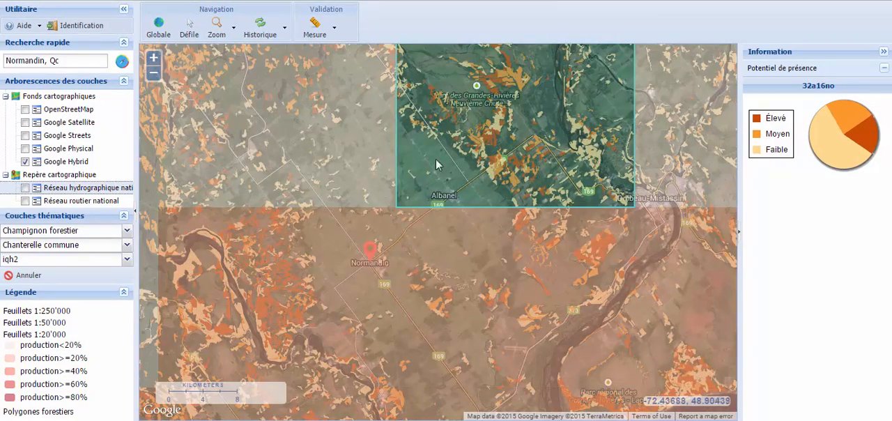
{"action": "scroll", "coordinate": [342, 158], "scroll_direction": "down", "scroll_amount": 1}
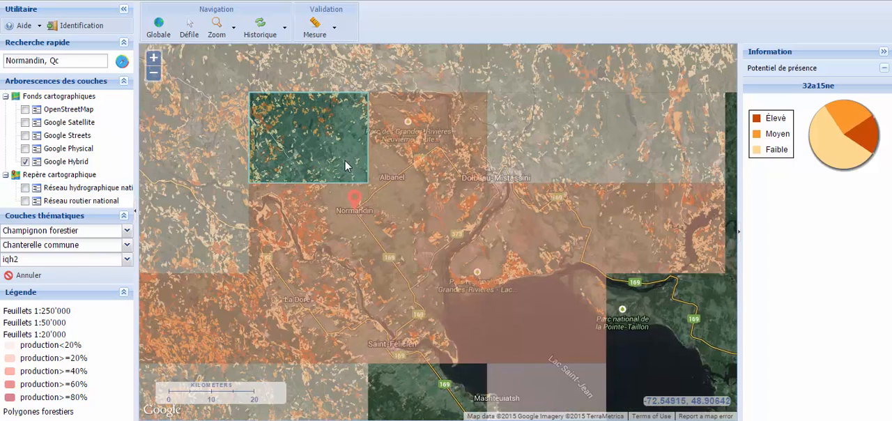
{"action": "left_click", "coordinate": [29, 276]}
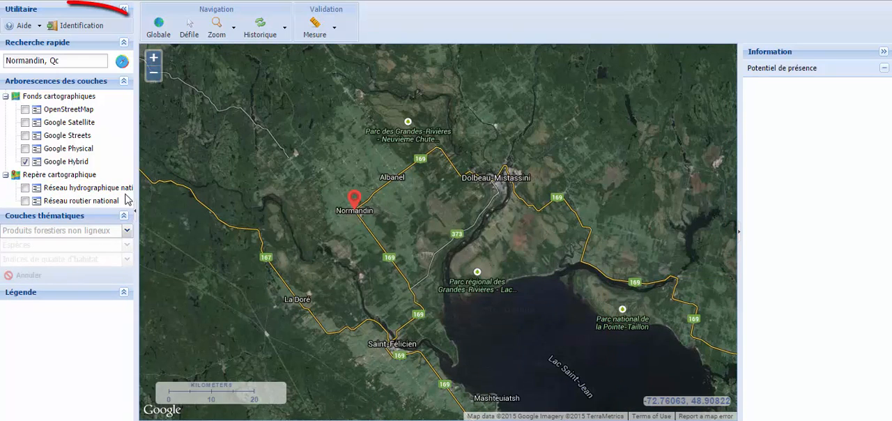
Log in to the portal with the account's e-mail address and password.
{"action": "left_click", "coordinate": [76, 27]}
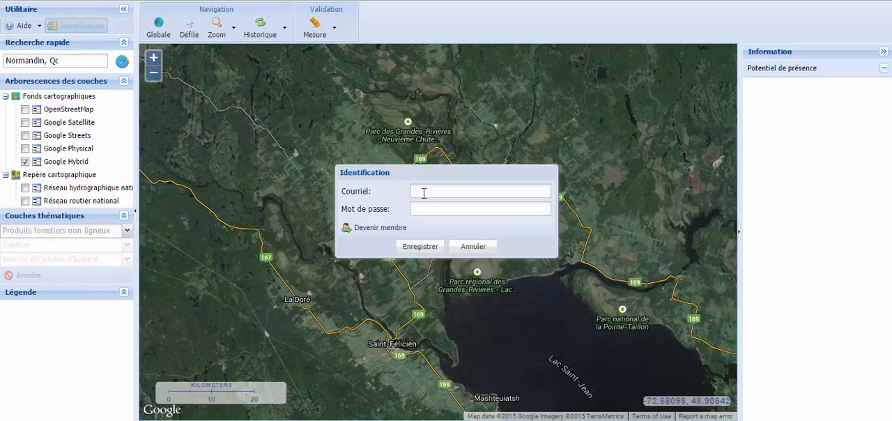
{"action": "left_click", "coordinate": [423, 193]}
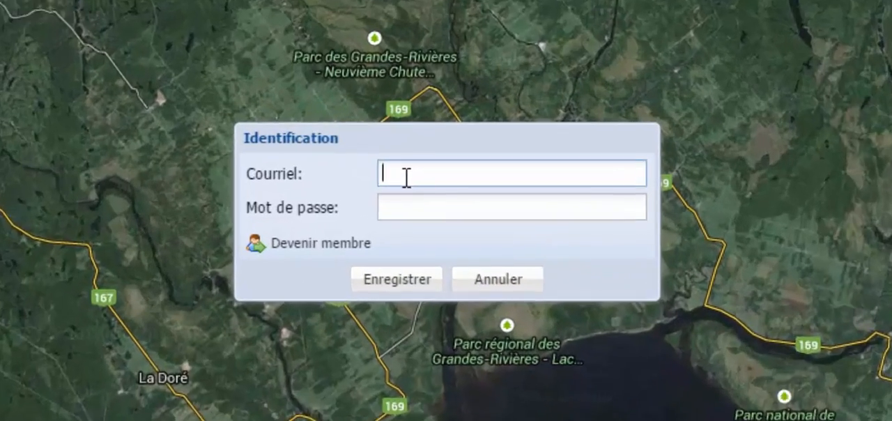
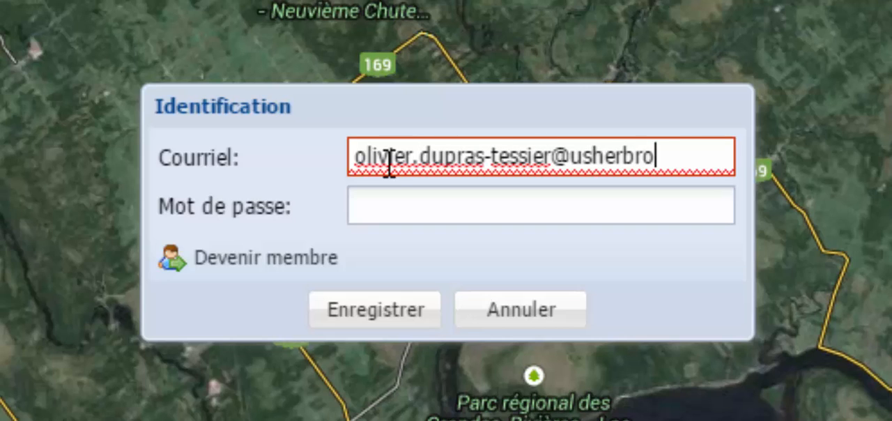
{"action": "key", "text": "Tab"}
{"action": "type", "text": "•"}
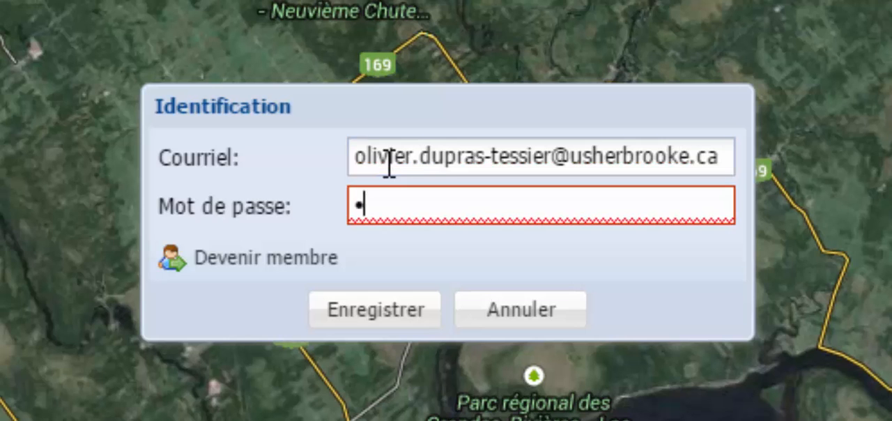
{"action": "type", "text": "•••••••"}
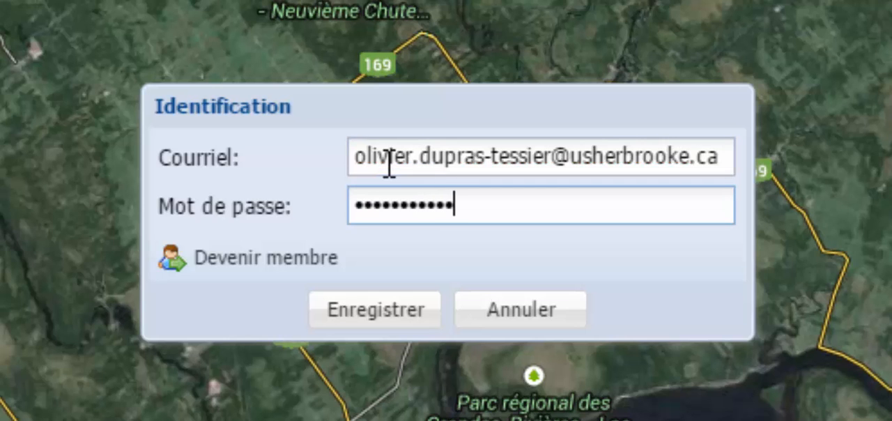
{"action": "left_click", "coordinate": [431, 310]}
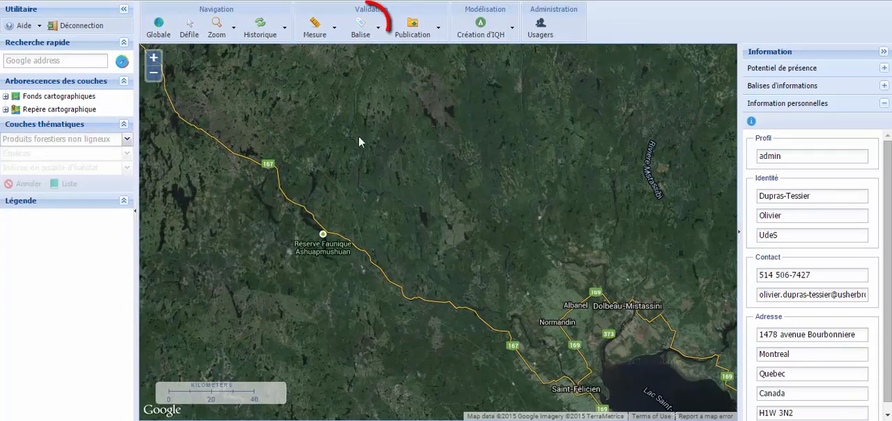
Insert three point markers on the map east of Réserve Faunique Ashuapmushuan.
{"action": "left_click", "coordinate": [362, 27]}
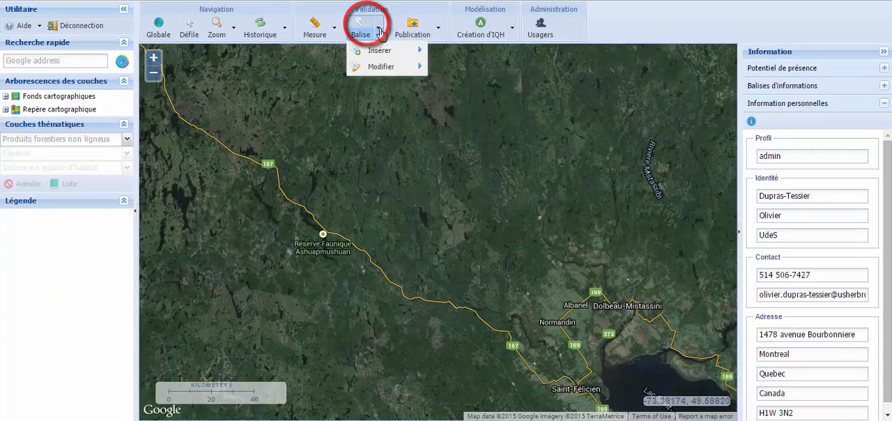
{"action": "mouse_move", "coordinate": [395, 52]}
{"action": "left_click", "coordinate": [441, 52]}
{"action": "left_click", "coordinate": [377, 222]}
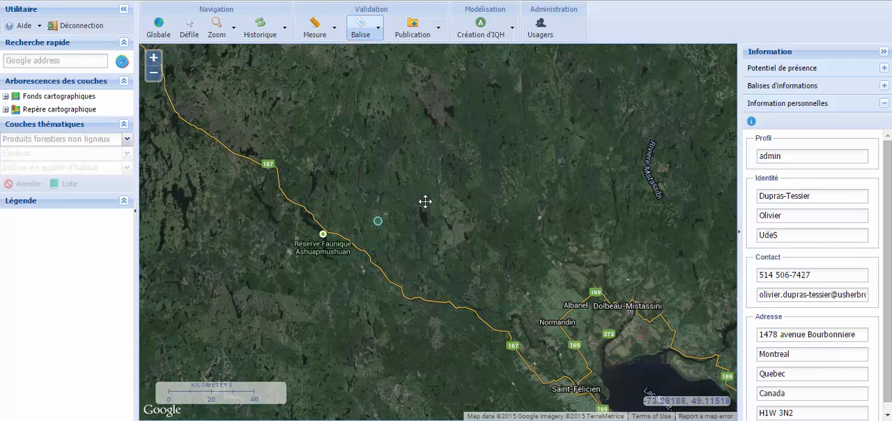
{"action": "left_click", "coordinate": [425, 201]}
{"action": "left_click", "coordinate": [417, 247]}
Switch the markers to edit mode, select the westernmost point marker and retrieve its elevation.
{"action": "left_click", "coordinate": [378, 42]}
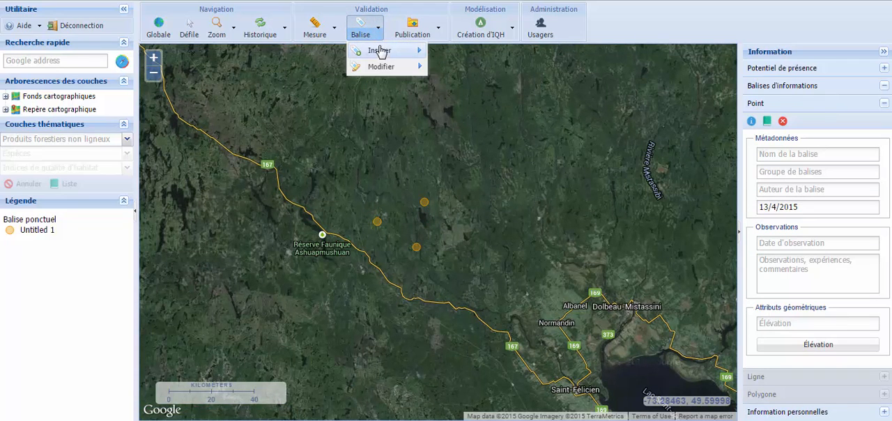
{"action": "mouse_move", "coordinate": [401, 67]}
{"action": "left_click", "coordinate": [434, 88]}
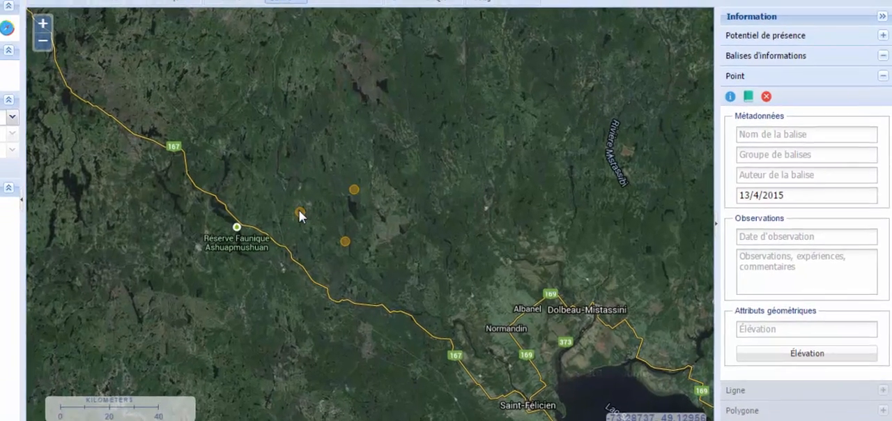
{"action": "left_click", "coordinate": [377, 222]}
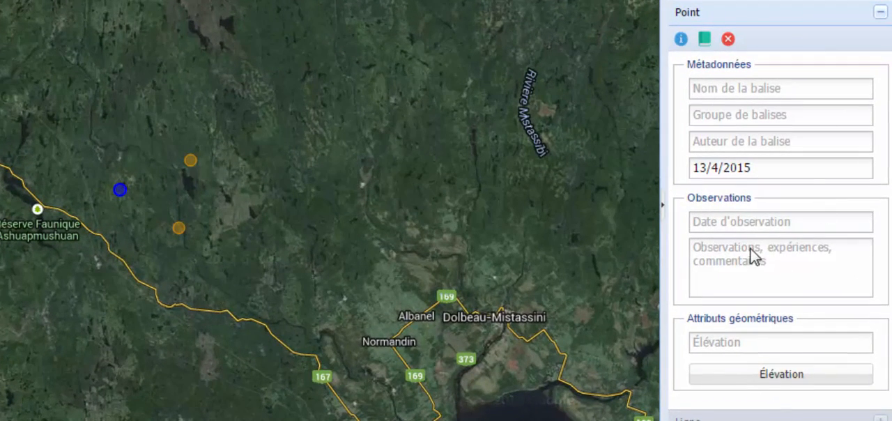
{"action": "left_click", "coordinate": [776, 375]}
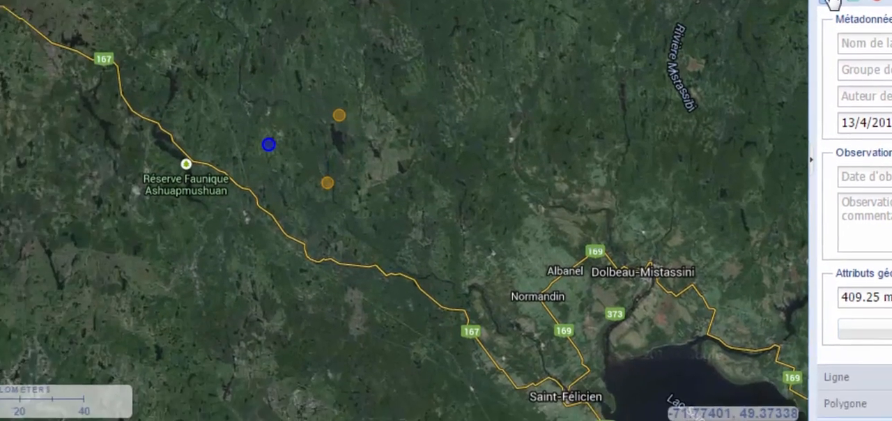
In the western point's metadata, enter a first name as the marker name and assign it to a new group, Groupe A.
{"action": "left_click", "coordinate": [831, 3]}
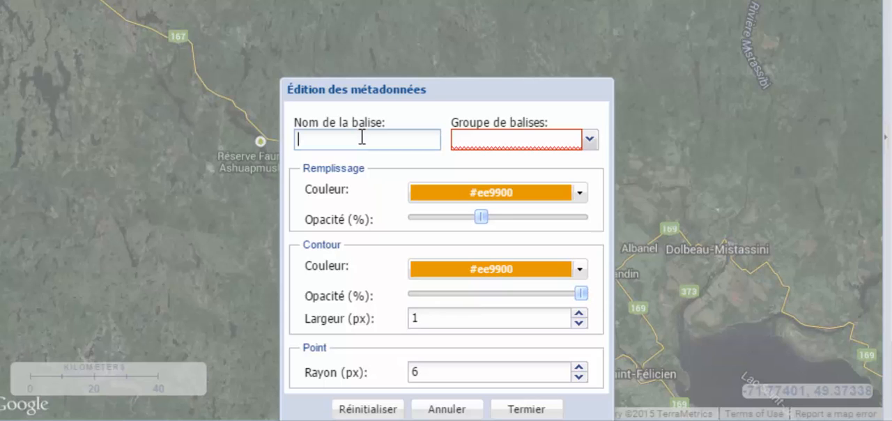
{"action": "type", "text": "Oli"}
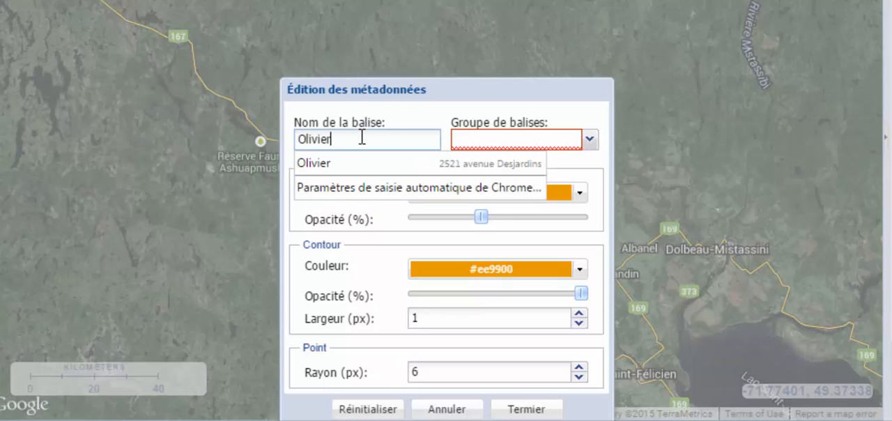
{"action": "type", "text": "vier"}
{"action": "left_click", "coordinate": [497, 143]}
{"action": "type", "text": "Groupe A"}
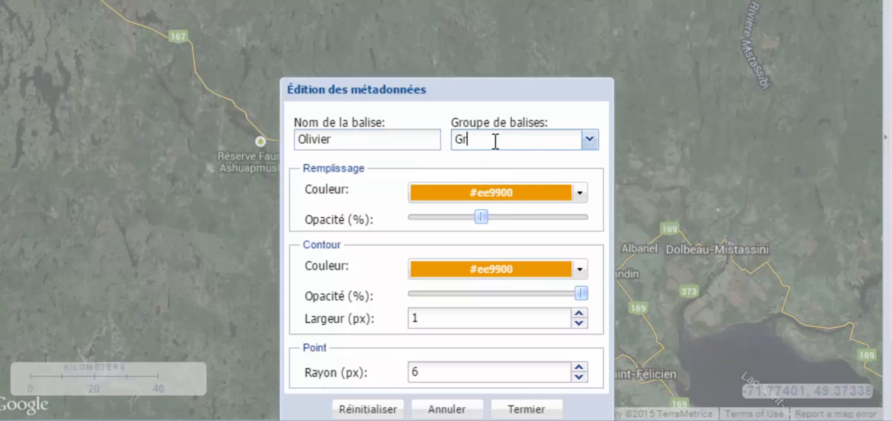
Give Groupe A the fill colour #008000 and outline colour #800080, and save the marker's metadata.
{"action": "left_click", "coordinate": [580, 195]}
{"action": "left_click", "coordinate": [472, 232]}
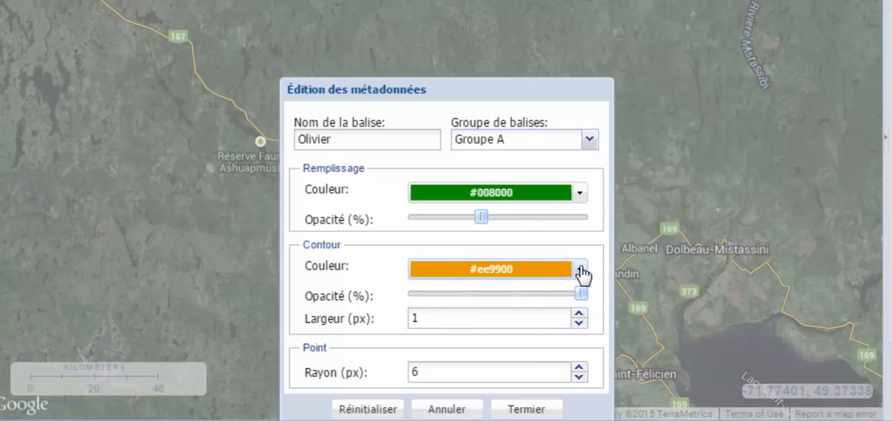
{"action": "left_click", "coordinate": [580, 269]}
{"action": "left_click", "coordinate": [524, 326]}
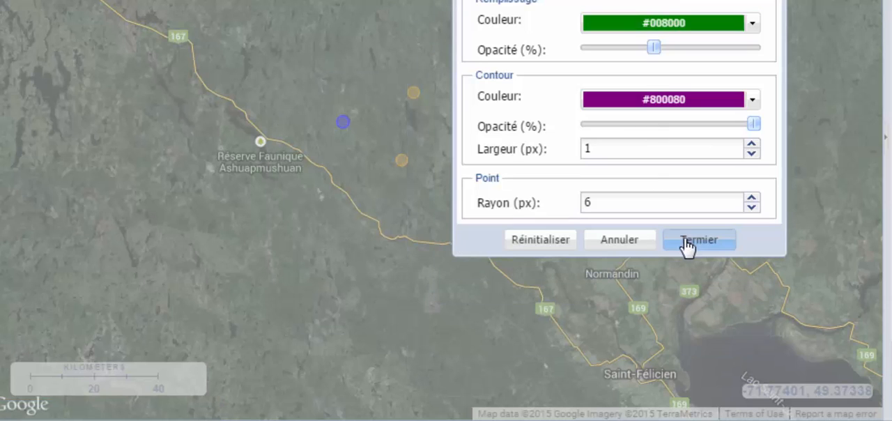
{"action": "left_click", "coordinate": [688, 242]}
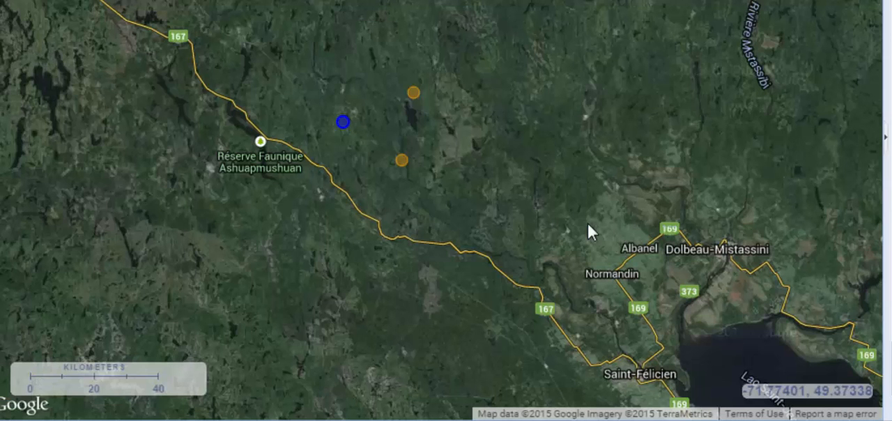
Assign the northernmost point marker to the existing group Groupe_A and save its metadata.
{"action": "left_click", "coordinate": [414, 93]}
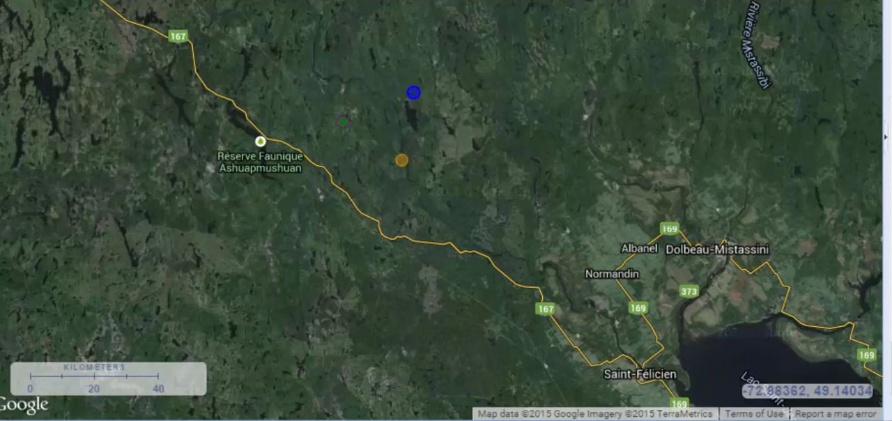
{"action": "left_click", "coordinate": [753, 1]}
{"action": "left_click", "coordinate": [590, 139]}
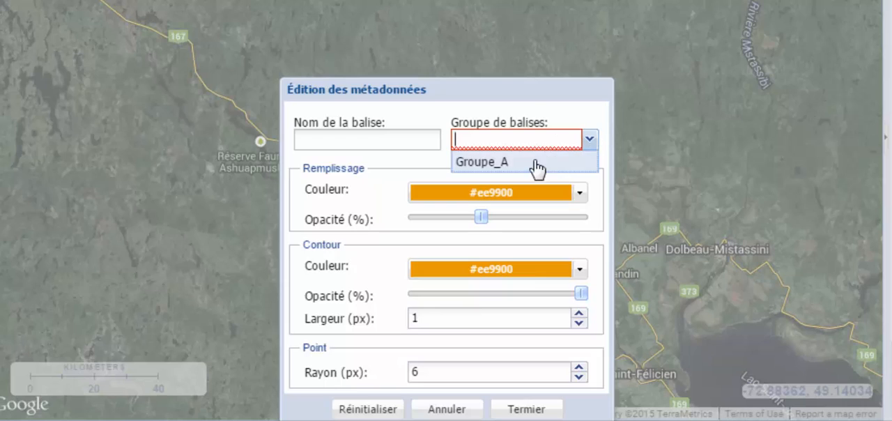
{"action": "left_click", "coordinate": [534, 167]}
{"action": "left_click_drag", "start_coordinate": [528, 94], "coordinate": [722, 0]}
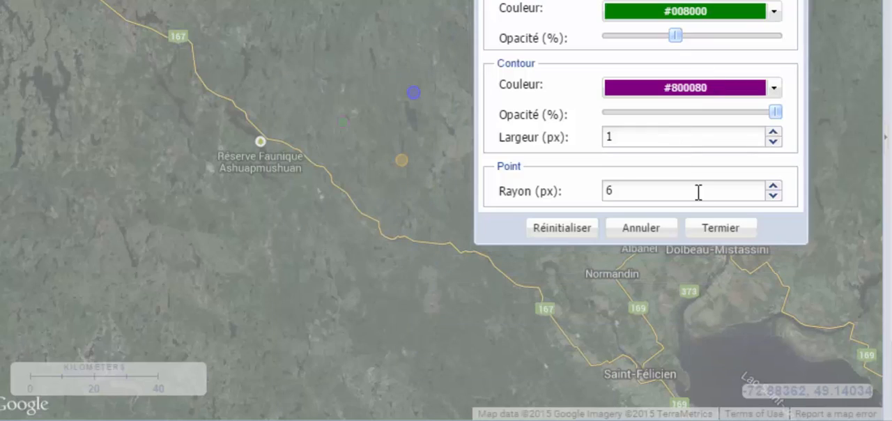
{"action": "left_click", "coordinate": [715, 230]}
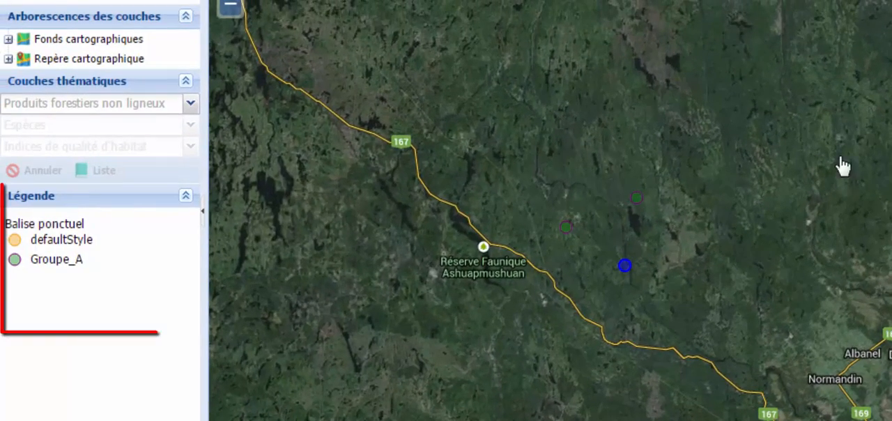
Assign the southernmost point marker to a new group, Groupe B, with fill colour #339966 and outline colour #FF99CC, and deselect it.
{"action": "left_click", "coordinate": [753, 2]}
{"action": "left_click", "coordinate": [774, 242]}
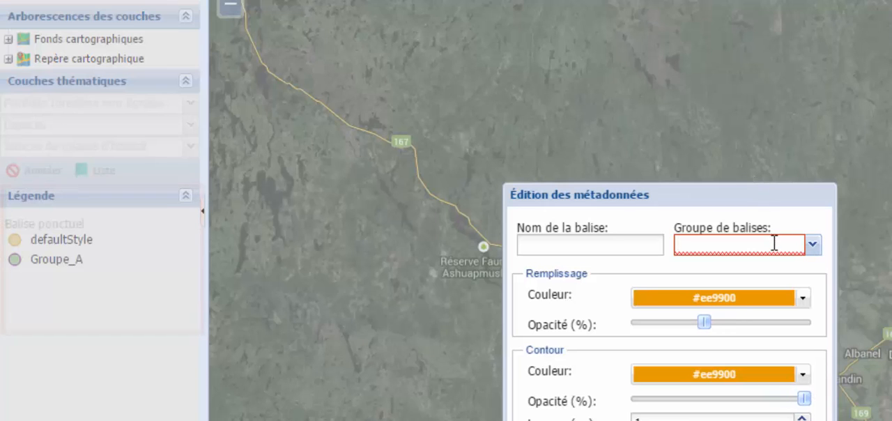
{"action": "type", "text": "Groupe B"}
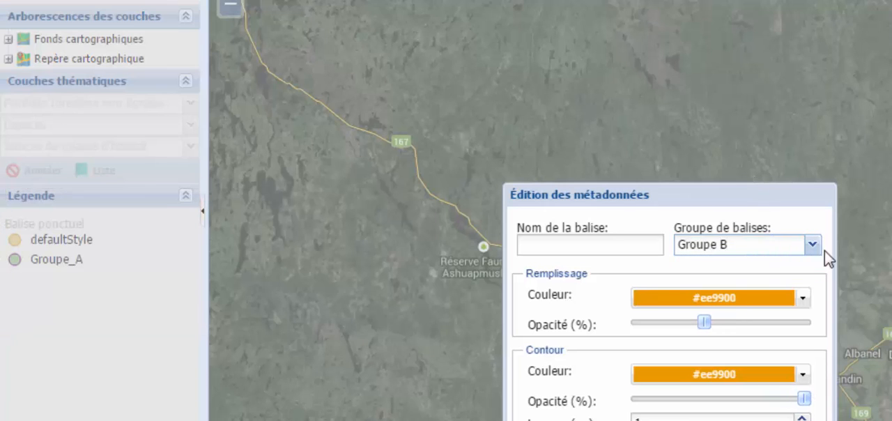
{"action": "left_click", "coordinate": [803, 298]}
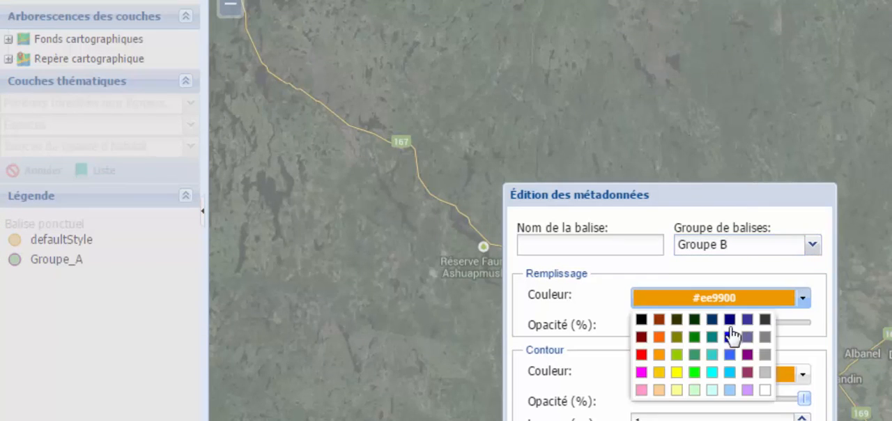
{"action": "left_click", "coordinate": [695, 354]}
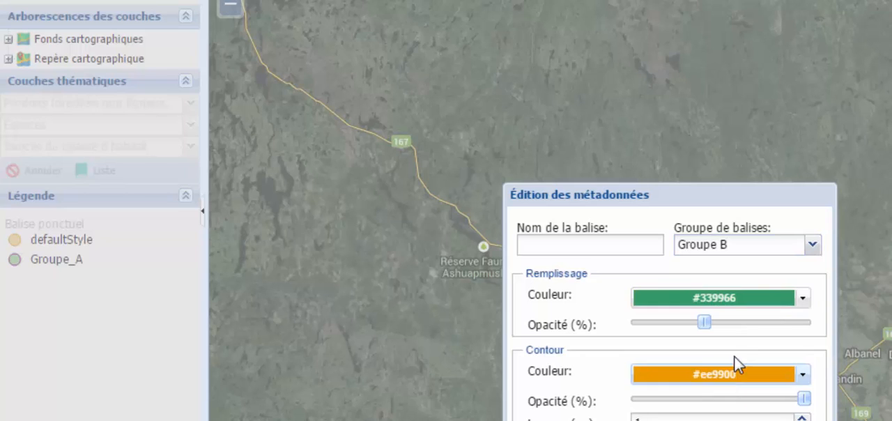
{"action": "left_click", "coordinate": [803, 376]}
{"action": "left_click", "coordinate": [641, 420]}
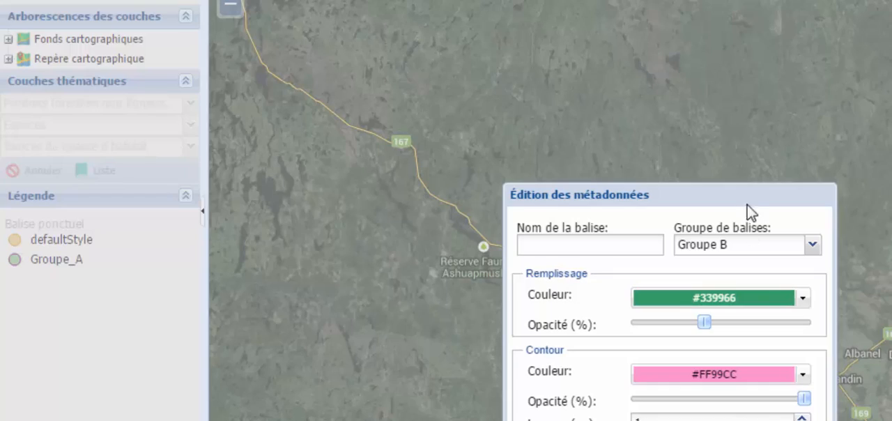
{"action": "left_click_drag", "start_coordinate": [747, 205], "coordinate": [891, 17]}
{"action": "left_click", "coordinate": [891, 326]}
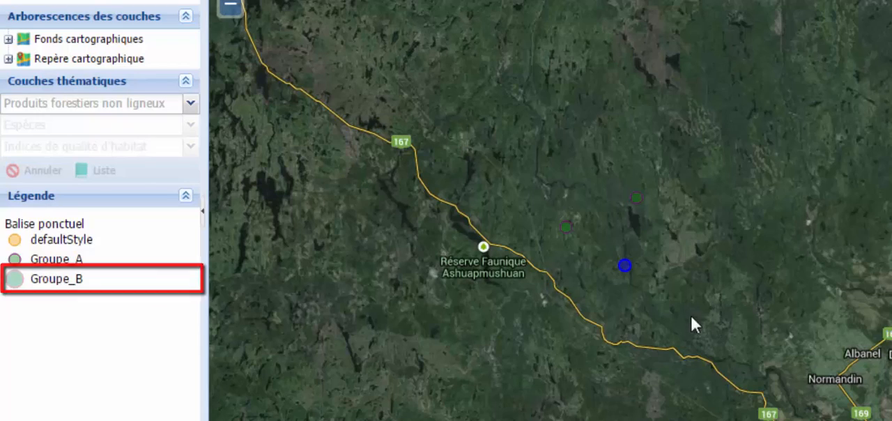
{"action": "left_click", "coordinate": [763, 292]}
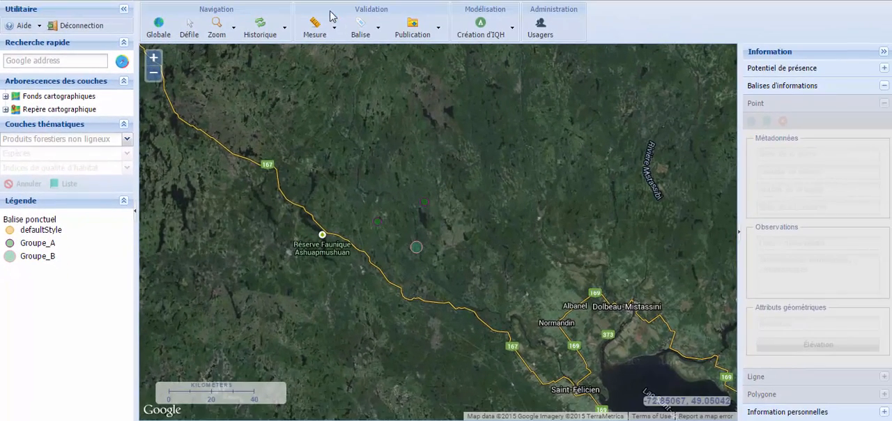
Insert a line marker about 103 km long from route 167 through the three points, ending at the Groupe_B point, and generate its elevation profile.
{"action": "left_click", "coordinate": [375, 28]}
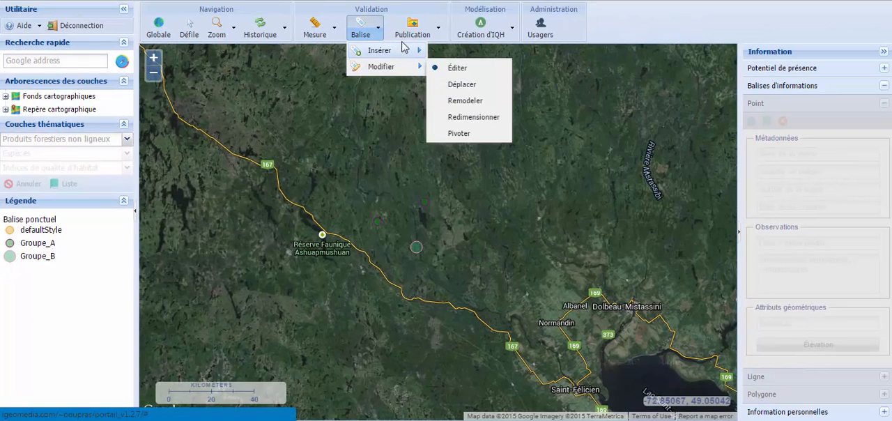
{"action": "mouse_move", "coordinate": [408, 51]}
{"action": "left_click", "coordinate": [456, 68]}
{"action": "left_click", "coordinate": [464, 307]}
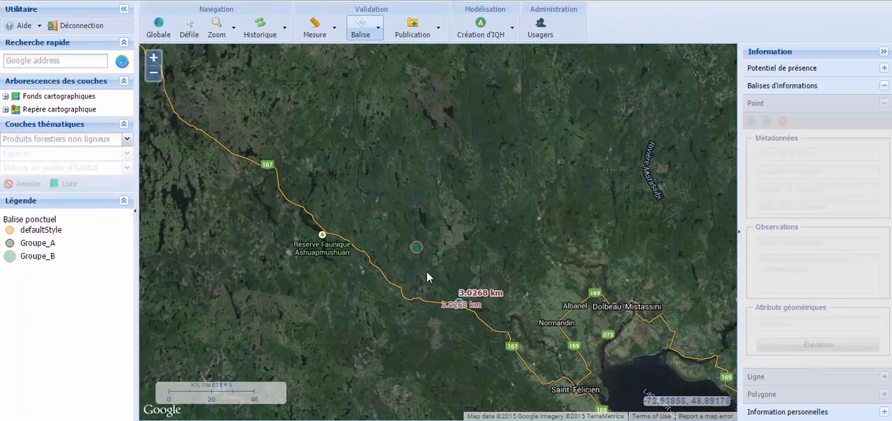
{"action": "left_click", "coordinate": [416, 248]}
{"action": "left_click", "coordinate": [377, 222]}
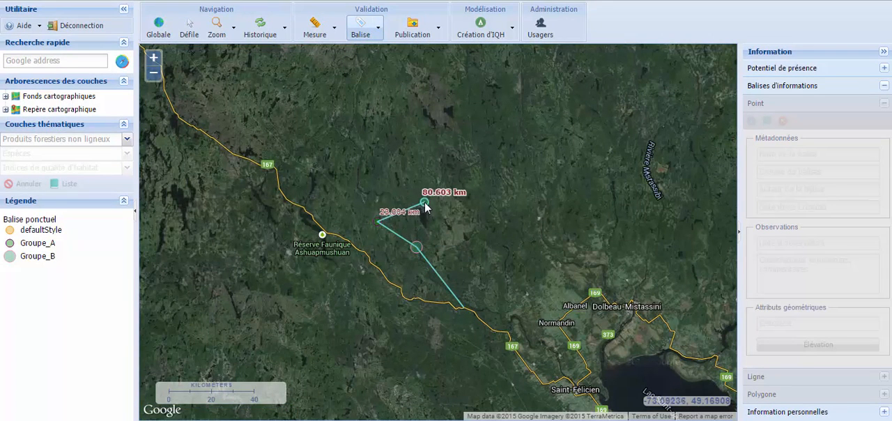
{"action": "left_click", "coordinate": [424, 203]}
{"action": "double_click", "coordinate": [417, 247]}
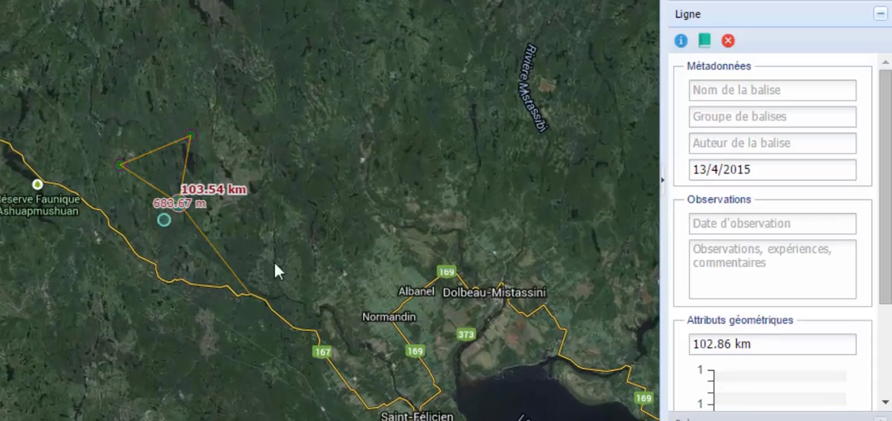
{"action": "left_click_drag", "start_coordinate": [884, 228], "coordinate": [883, 379]}
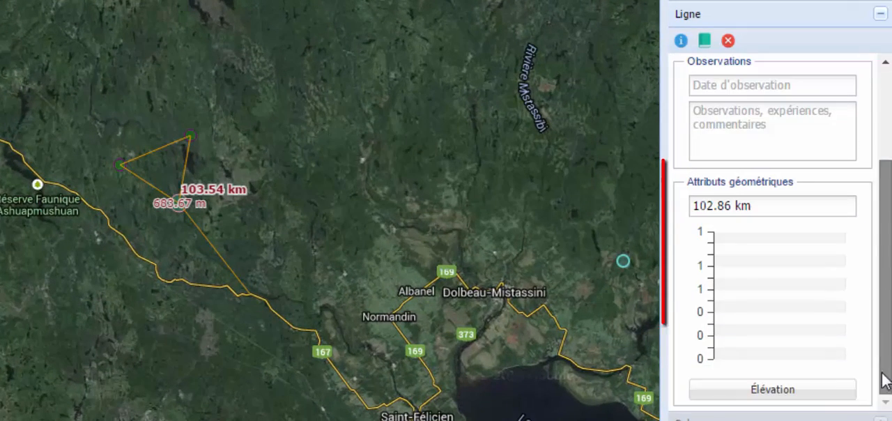
{"action": "left_click", "coordinate": [827, 402]}
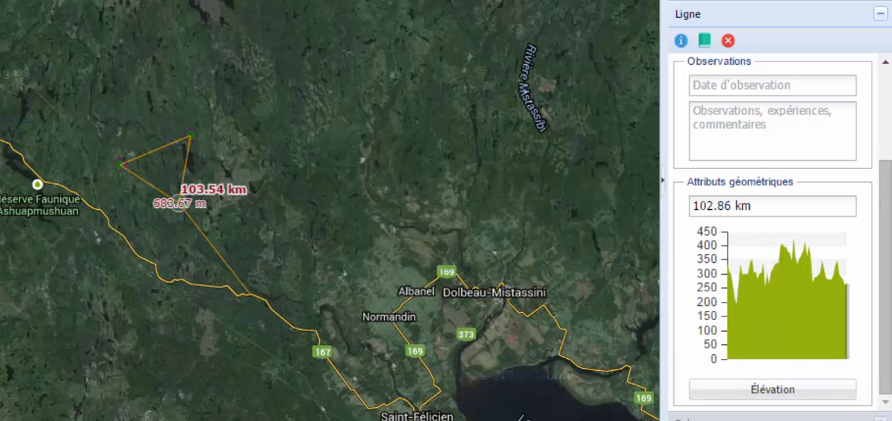
Insert a triangular polygon marker joining the three point markers, with a perimeter of about 67 km and an area of about 215 km².
{"action": "left_click", "coordinate": [191, 135]}
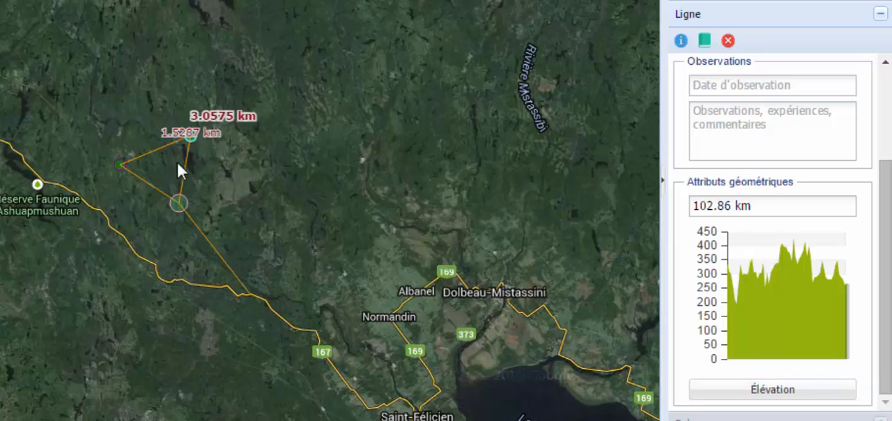
{"action": "left_click", "coordinate": [179, 202]}
{"action": "left_click", "coordinate": [123, 163]}
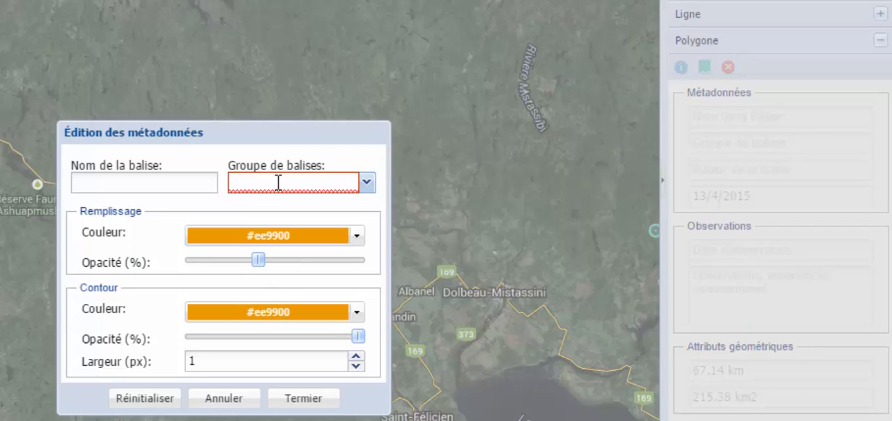
Assign the polygon to a new group, Site A, with fill colour #FF0000, outline colour #008080 and outline width 2 px, and save its metadata.
{"action": "left_click", "coordinate": [279, 183]}
{"action": "type", "text": "Site A"}
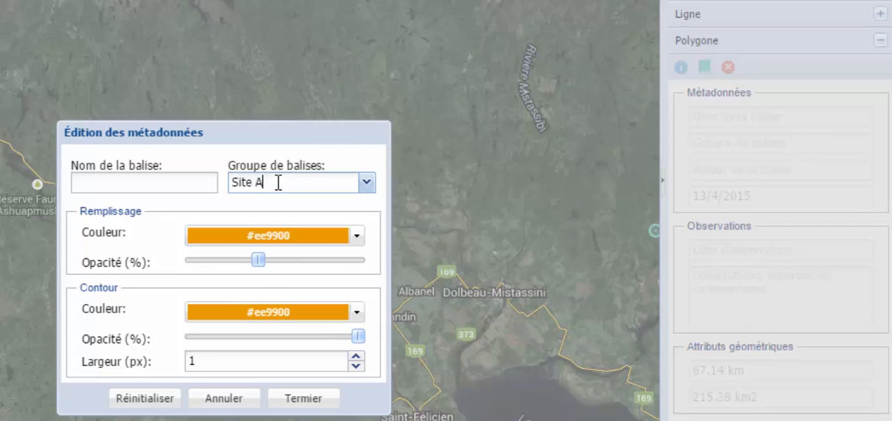
{"action": "left_click", "coordinate": [357, 236]}
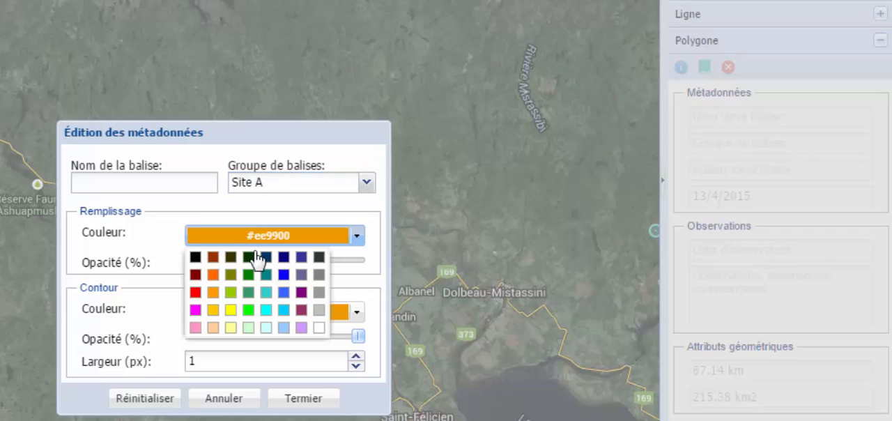
{"action": "left_click", "coordinate": [196, 292]}
{"action": "left_click", "coordinate": [356, 312]}
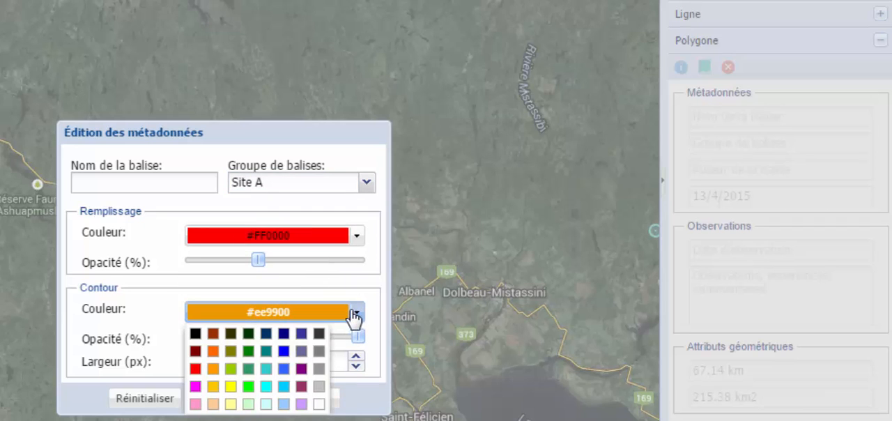
{"action": "left_click", "coordinate": [269, 351]}
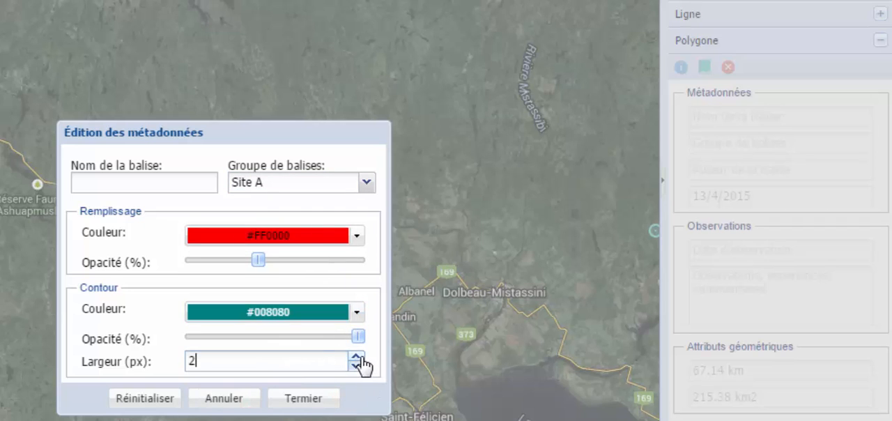
{"action": "left_click", "coordinate": [357, 356]}
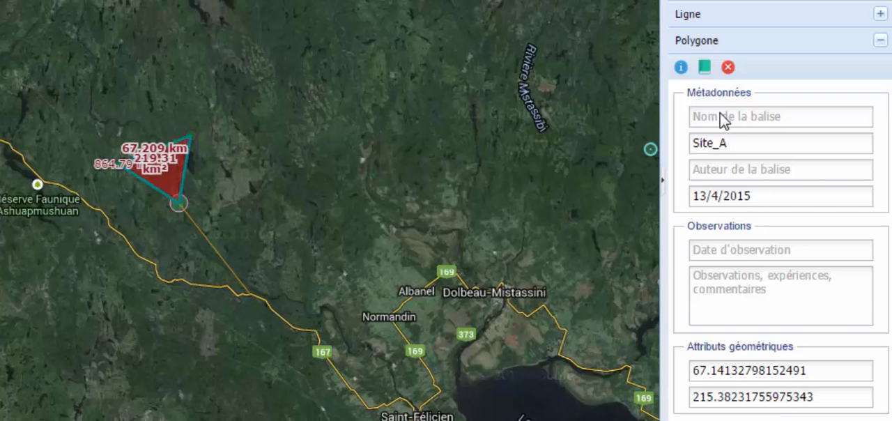
Add a field observation to the polygon dated 04/13/2015, with a comment starting "Chanterelle com", and save it.
{"action": "left_click", "coordinate": [705, 70]}
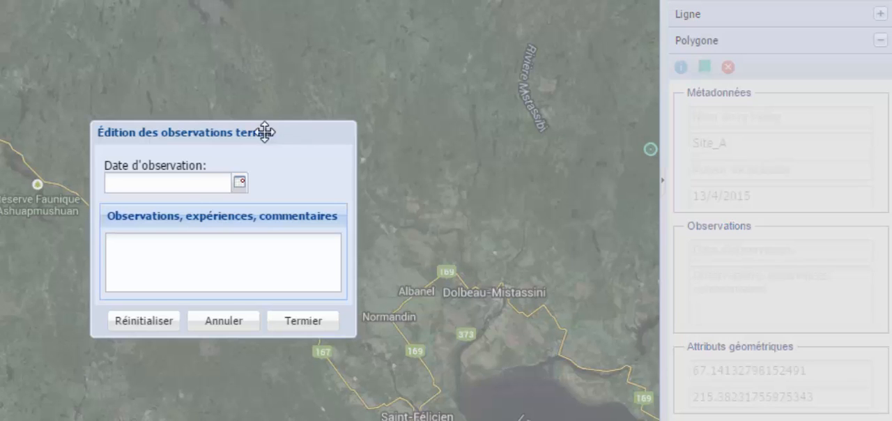
{"action": "left_click", "coordinate": [240, 184]}
{"action": "left_click", "coordinate": [142, 287]}
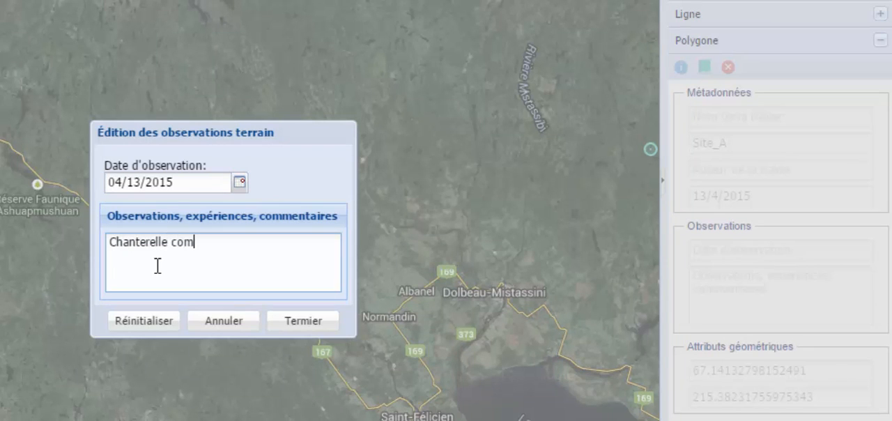
{"action": "left_click", "coordinate": [313, 328]}
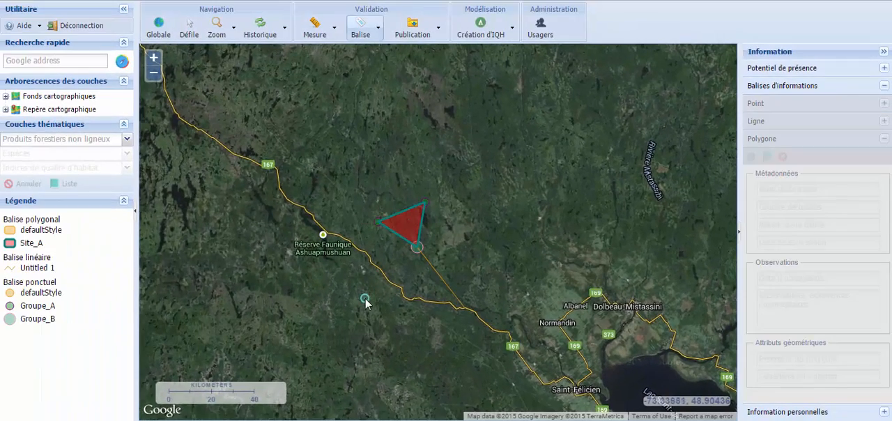
Set up a marker export restricted to the point markers belonging to Groupe_A.
{"action": "left_click", "coordinate": [429, 31]}
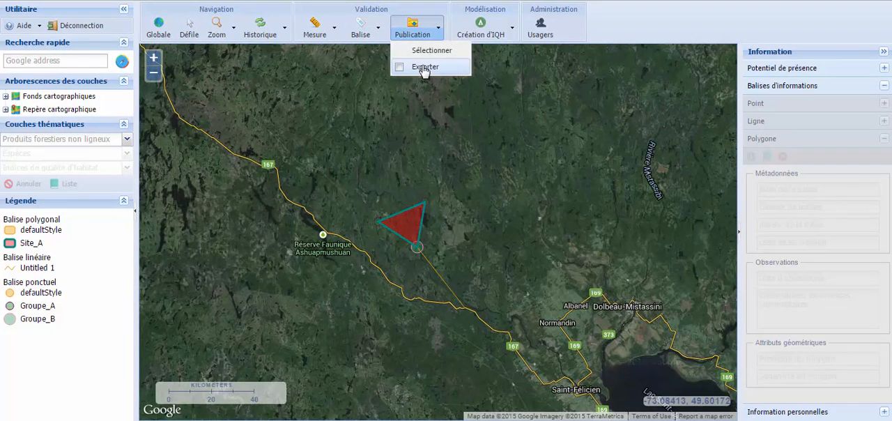
{"action": "left_click", "coordinate": [423, 65]}
{"action": "left_click", "coordinate": [525, 131]}
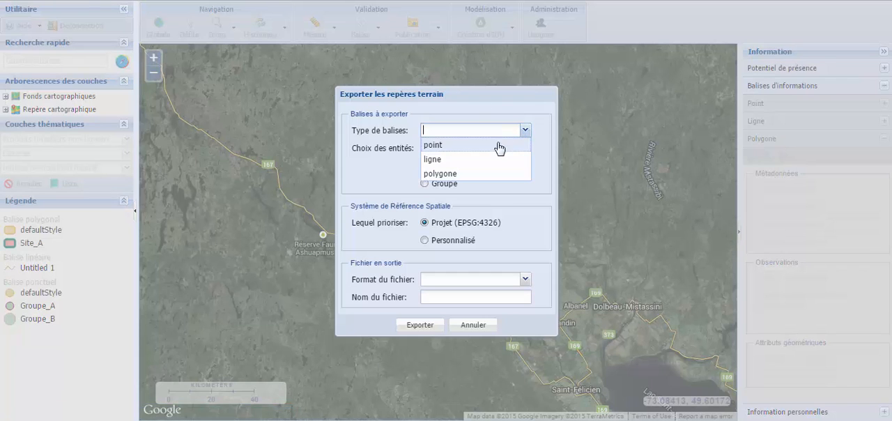
{"action": "left_click", "coordinate": [505, 146]}
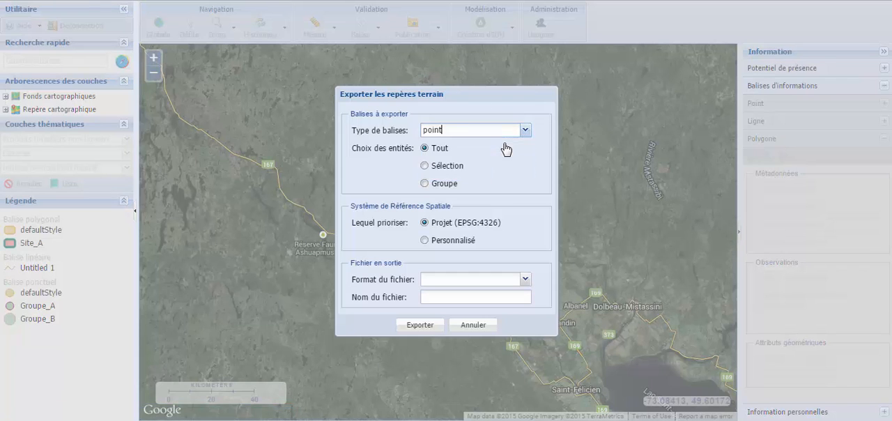
{"action": "left_click", "coordinate": [441, 187]}
{"action": "left_click", "coordinate": [524, 205]}
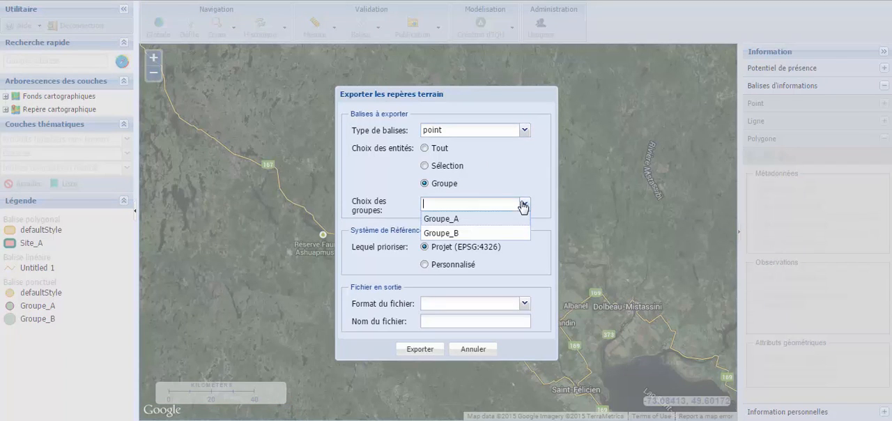
{"action": "left_click", "coordinate": [528, 269]}
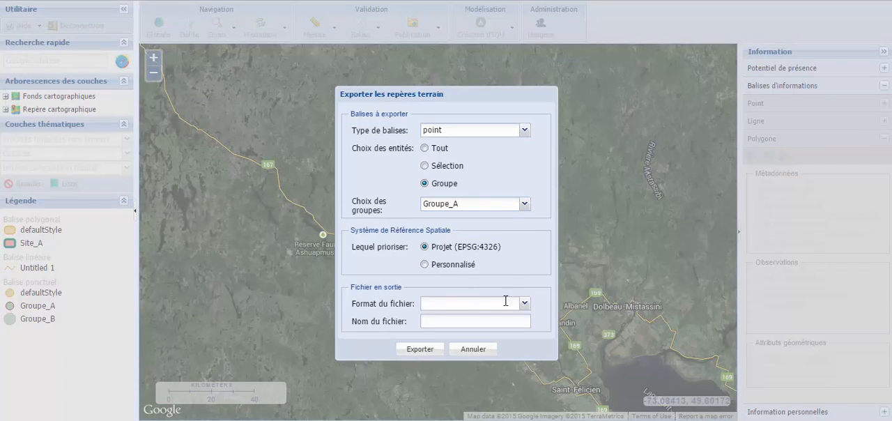
Export the chosen markers as a KML file named test and open the downloaded file in Google Earth.
{"action": "left_click", "coordinate": [525, 305]}
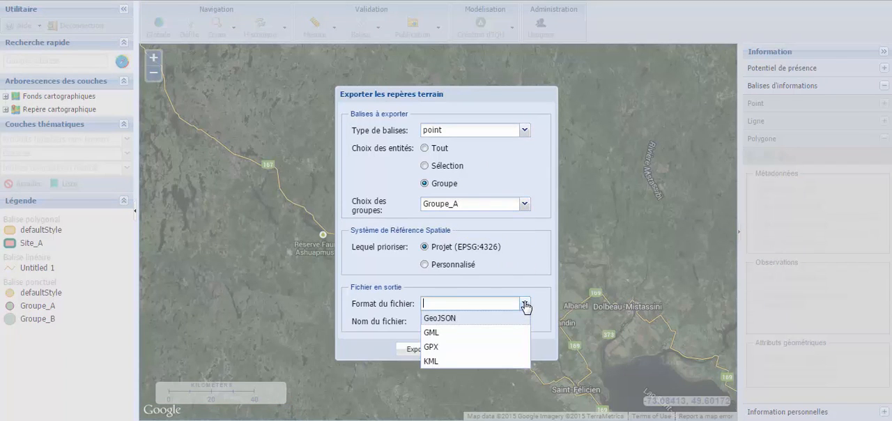
{"action": "left_click", "coordinate": [465, 361]}
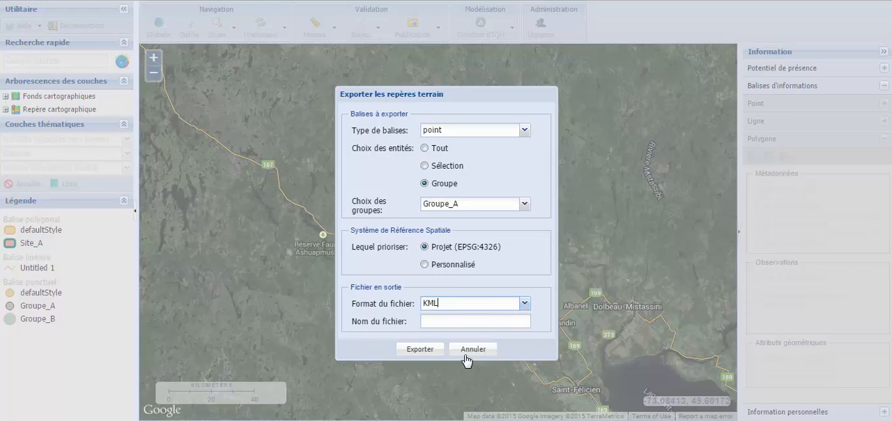
{"action": "left_click", "coordinate": [495, 322]}
{"action": "type", "text": "test"}
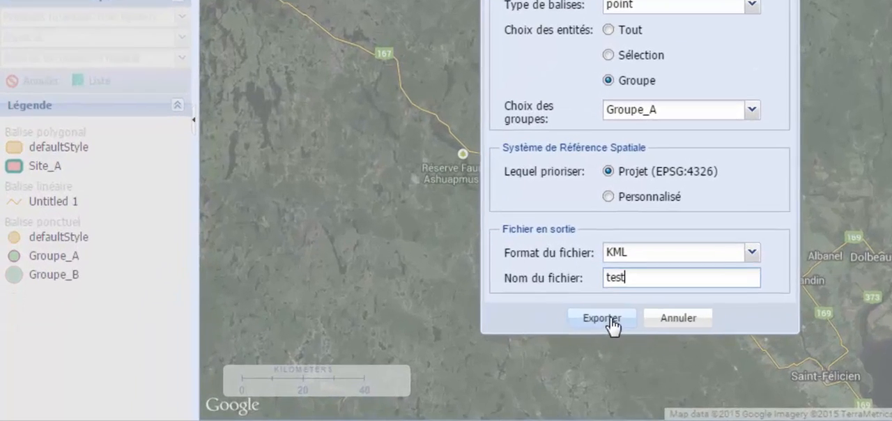
{"action": "left_click", "coordinate": [420, 349]}
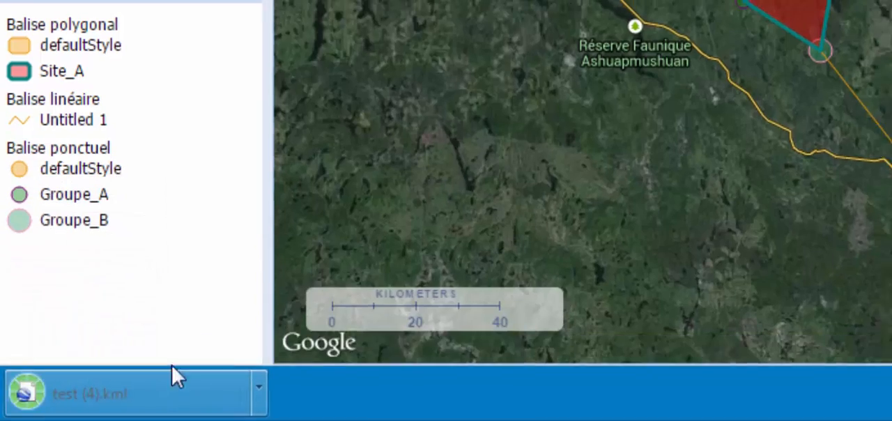
{"action": "left_click", "coordinate": [118, 395]}
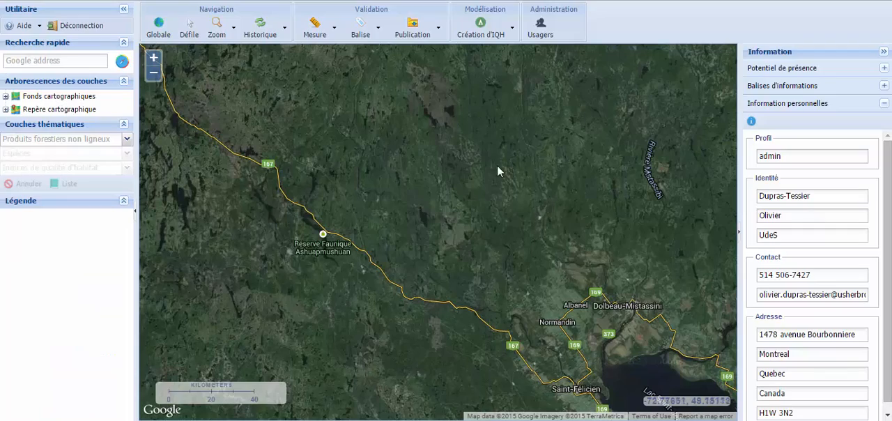
Start a forest mushroom habitat quality index in the map portal for species Chanterelle commune and region Saguenay - Lac-Saint-Jean.
{"action": "left_click", "coordinate": [513, 28]}
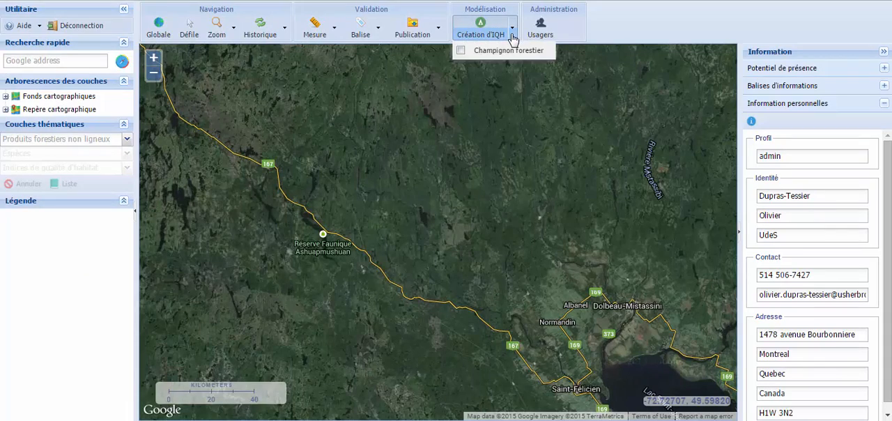
{"action": "left_click", "coordinate": [514, 53]}
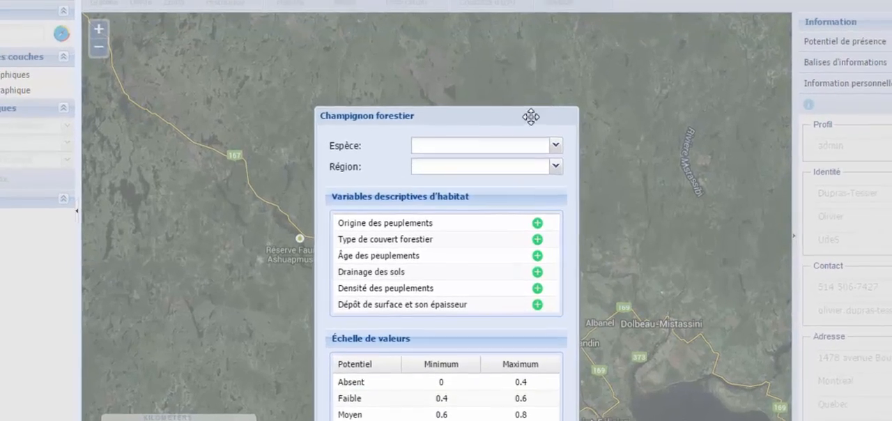
{"action": "left_click_drag", "start_coordinate": [515, 136], "coordinate": [517, 78]}
{"action": "left_click", "coordinate": [560, 74]}
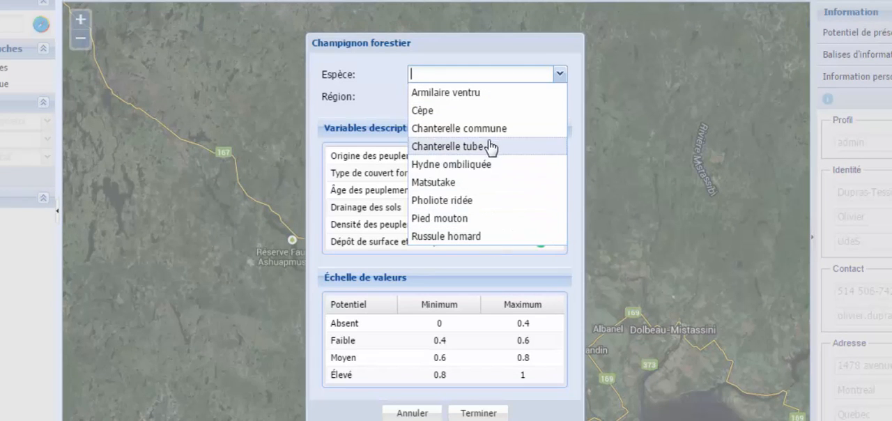
{"action": "left_click", "coordinate": [493, 129]}
{"action": "left_click", "coordinate": [562, 96]}
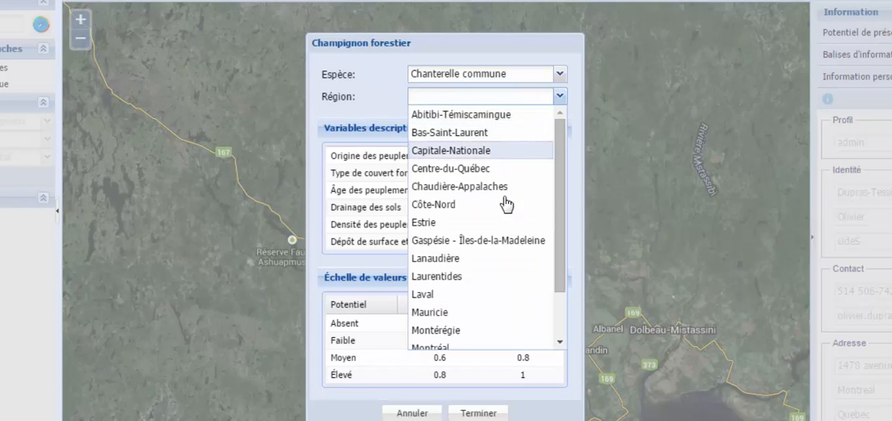
{"action": "scroll", "coordinate": [508, 146], "scroll_direction": "down", "scroll_amount": 3}
{"action": "left_click", "coordinate": [498, 340]}
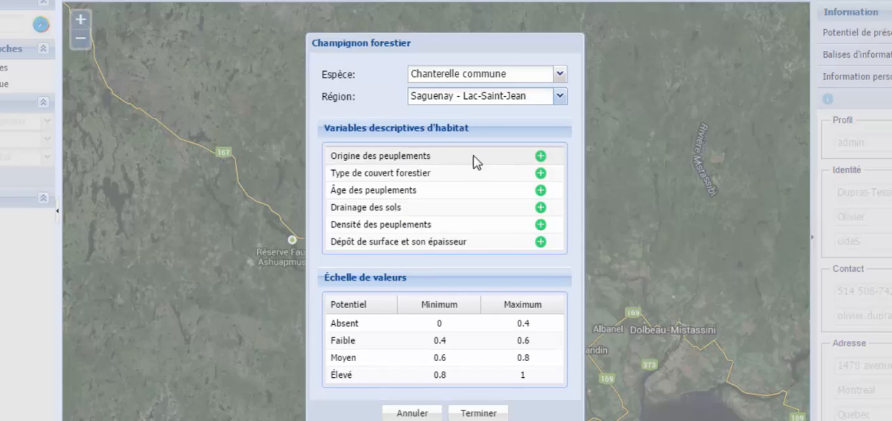
Examine the stand origin factors, and the dominant species choices for the first forest cover type constraint.
{"action": "left_click", "coordinate": [541, 156]}
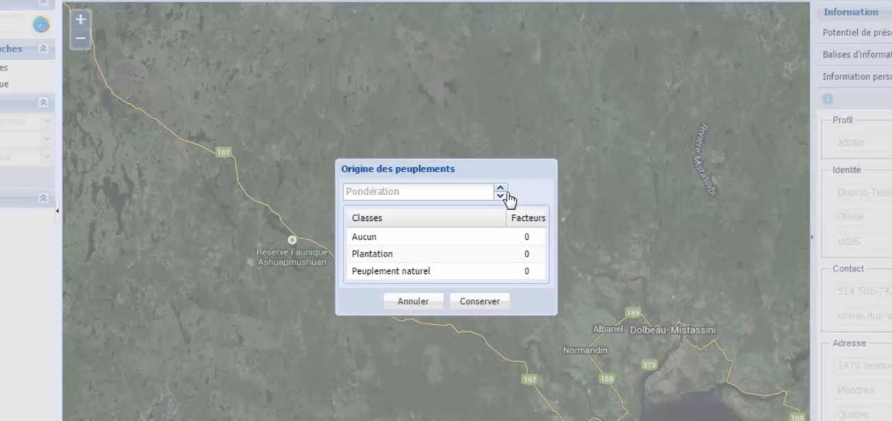
{"action": "left_click", "coordinate": [422, 306]}
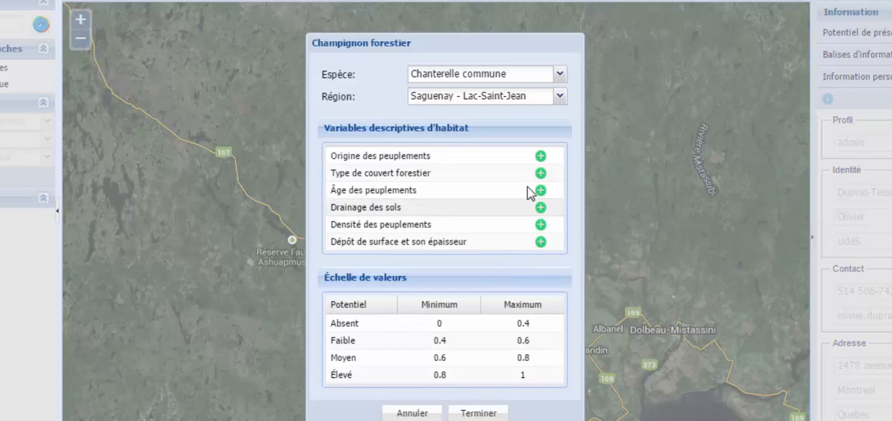
{"action": "left_click", "coordinate": [538, 175]}
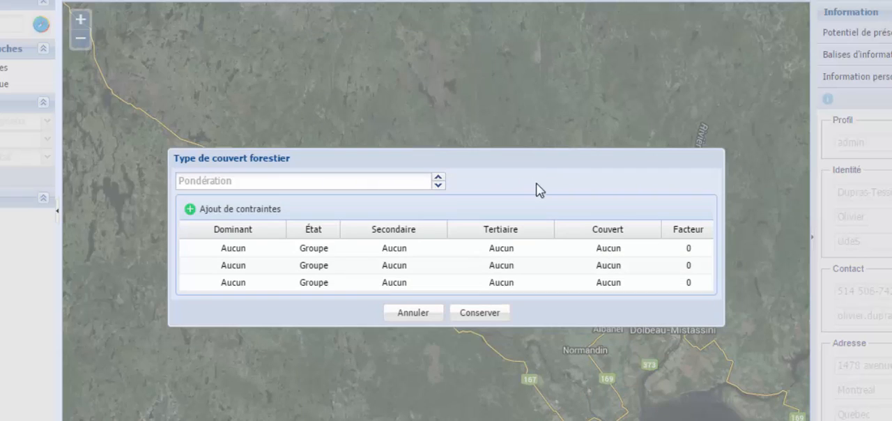
{"action": "left_click", "coordinate": [279, 249]}
{"action": "left_click", "coordinate": [278, 248]}
{"action": "scroll", "coordinate": [263, 179], "scroll_direction": "down", "scroll_amount": 6}
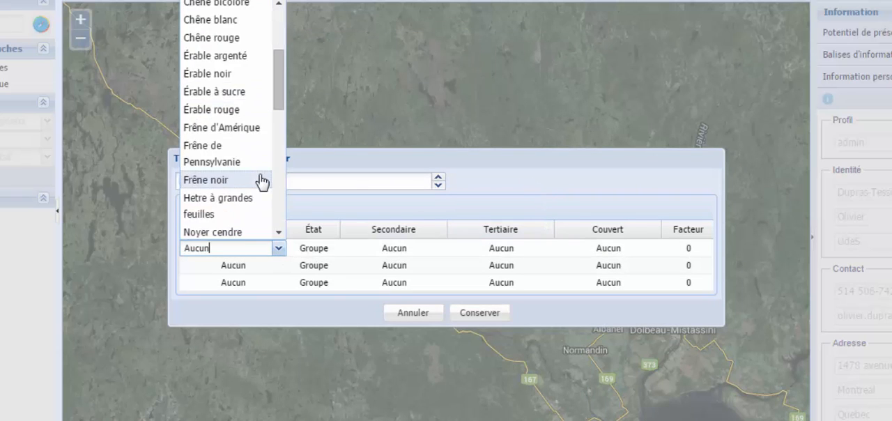
{"action": "left_click", "coordinate": [346, 211]}
Examine the État and Couvert choices for the first forest cover type constraint, and leave the variable without keeping anything.
{"action": "left_click", "coordinate": [310, 247]}
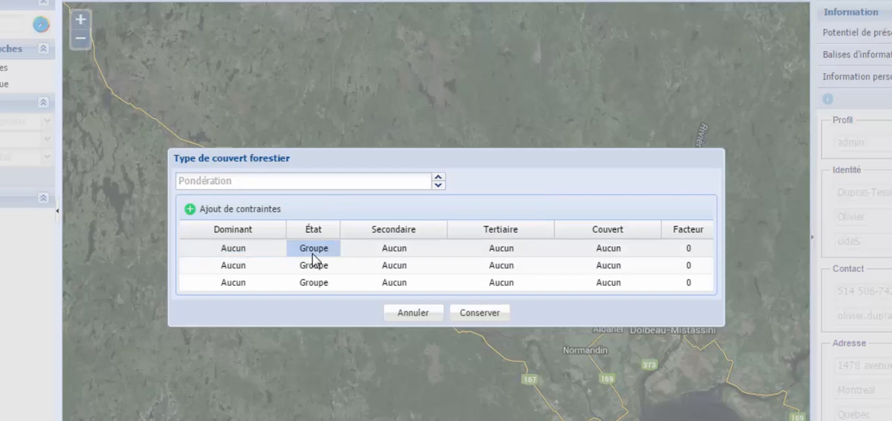
{"action": "left_click", "coordinate": [333, 249]}
{"action": "left_click", "coordinate": [332, 248]}
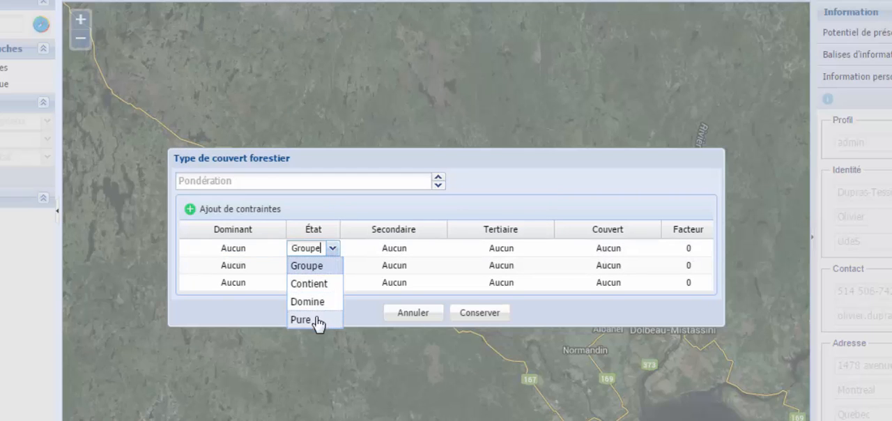
{"action": "left_click", "coordinate": [594, 250]}
{"action": "left_click", "coordinate": [653, 248]}
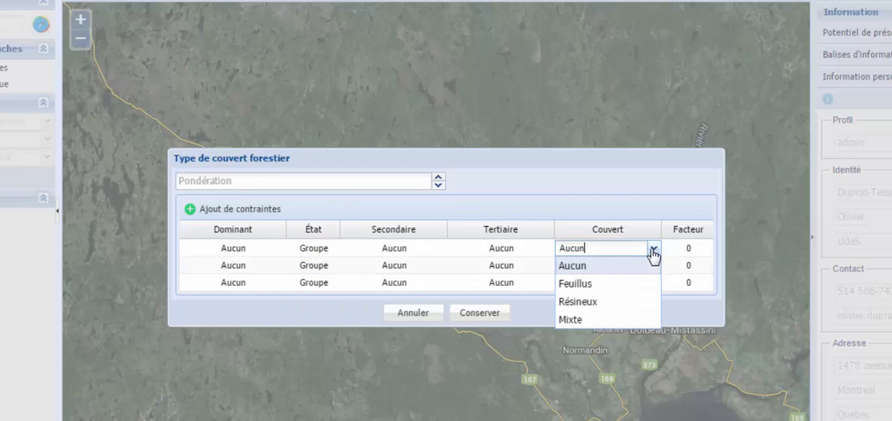
{"action": "left_click", "coordinate": [594, 211]}
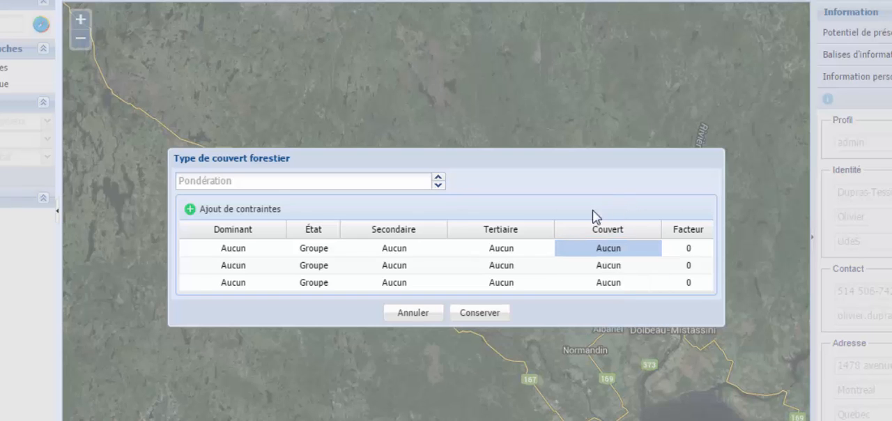
{"action": "left_click", "coordinate": [423, 314]}
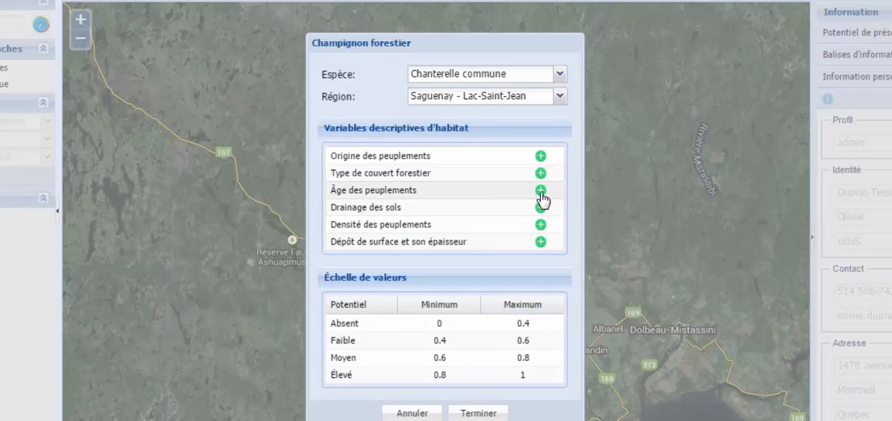
Examine the age classes and factors of the Âge des peuplements variable, and leave it without keeping anything.
{"action": "left_click", "coordinate": [538, 190]}
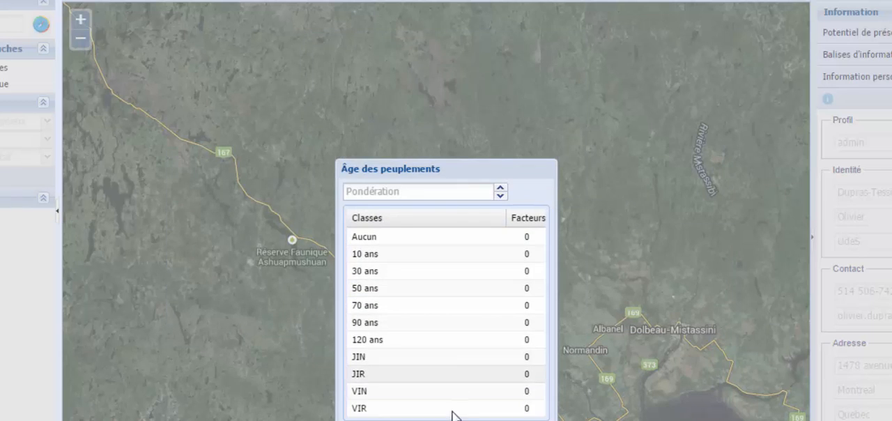
{"action": "left_click", "coordinate": [427, 420]}
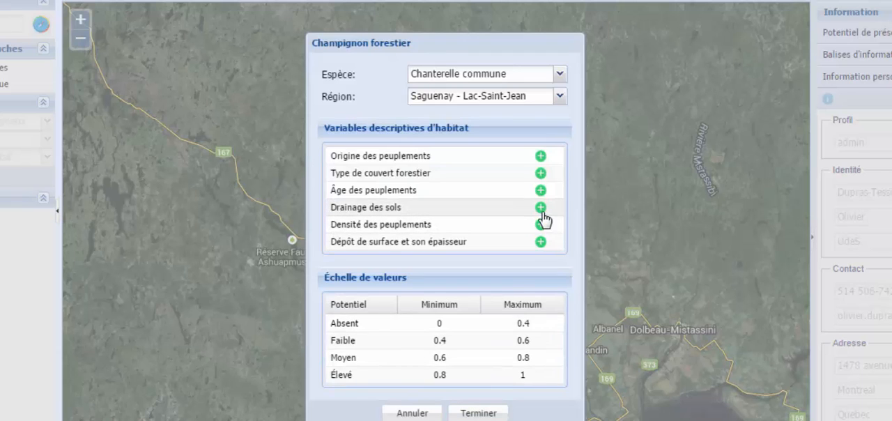
Examine the classes and factors of the Drainage des sols and Densité des peuplements variables, and leave both without keeping anything.
{"action": "left_click", "coordinate": [541, 207]}
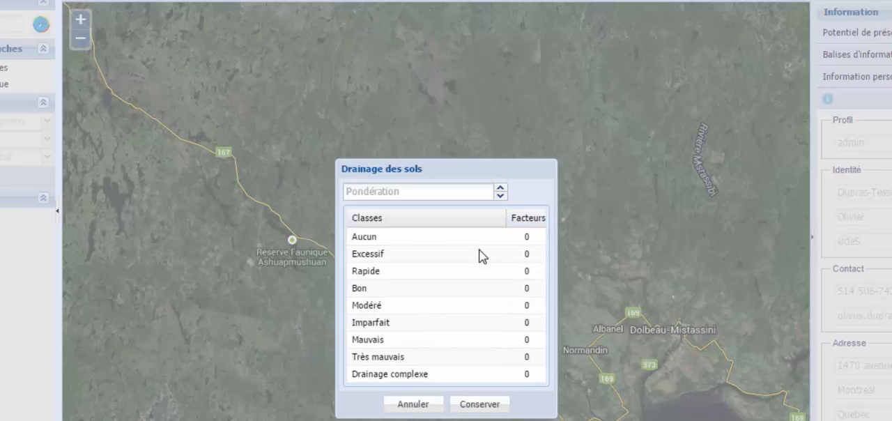
{"action": "left_click", "coordinate": [426, 403]}
{"action": "left_click", "coordinate": [541, 222]}
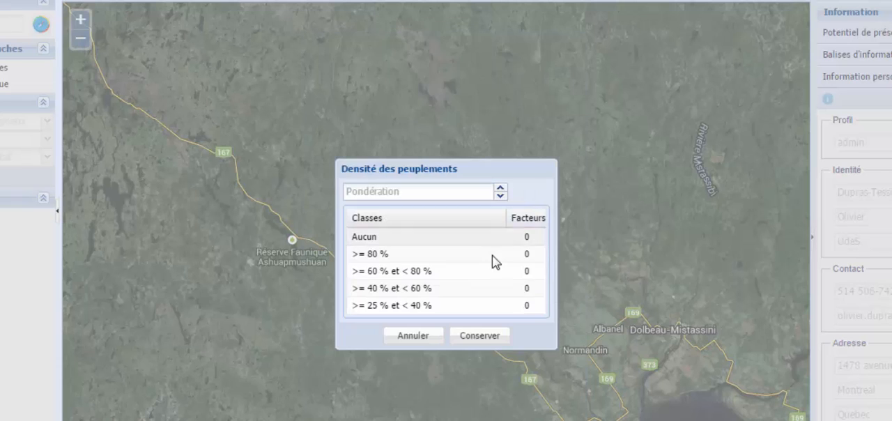
{"action": "left_click", "coordinate": [421, 336]}
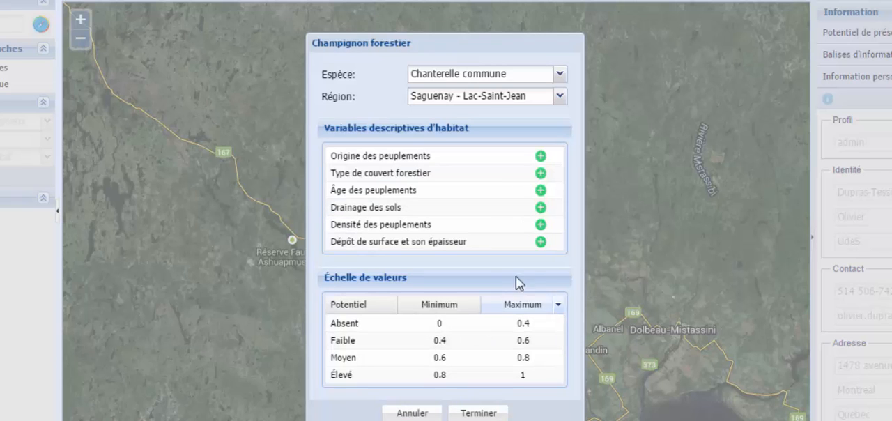
Review the thickness choices of the surface deposit variable for the Aucun deposit, and choose Dépôt épais.
{"action": "left_click", "coordinate": [541, 242]}
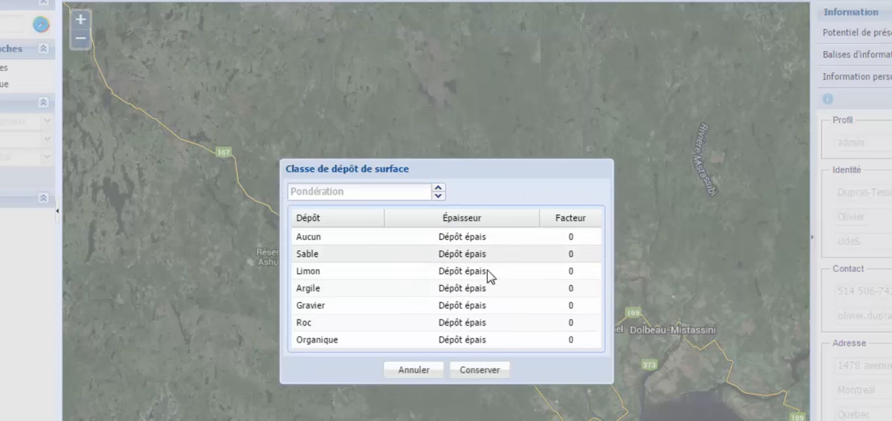
{"action": "left_click", "coordinate": [532, 238]}
{"action": "left_click", "coordinate": [532, 238]}
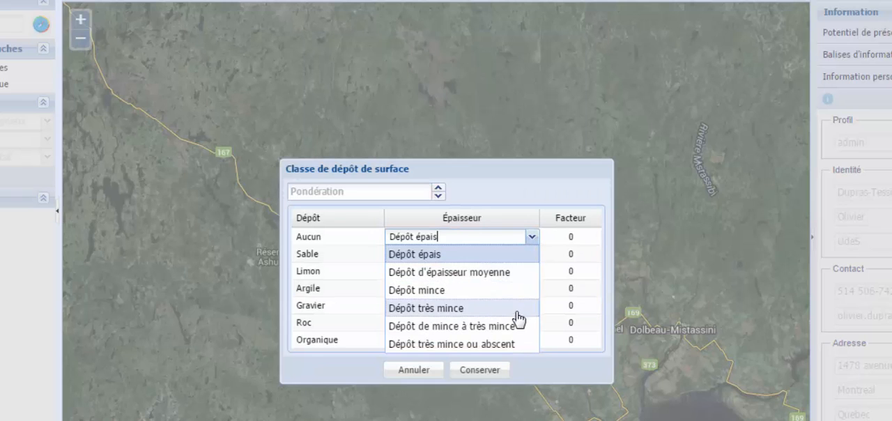
{"action": "left_click", "coordinate": [447, 257]}
Set the surface deposit factors to 1 for Sable, Limon and Argile, and to 3 for Gravier.
{"action": "left_click", "coordinate": [590, 255]}
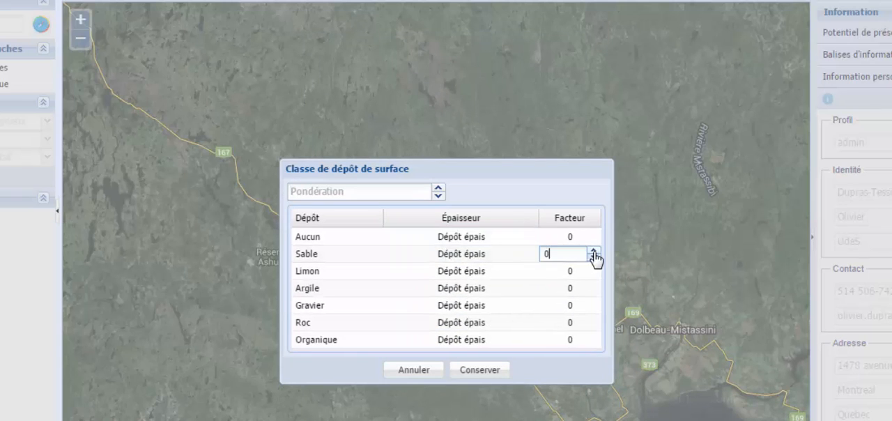
{"action": "left_click", "coordinate": [593, 272]}
{"action": "left_click", "coordinate": [592, 286]}
{"action": "left_click", "coordinate": [593, 285]}
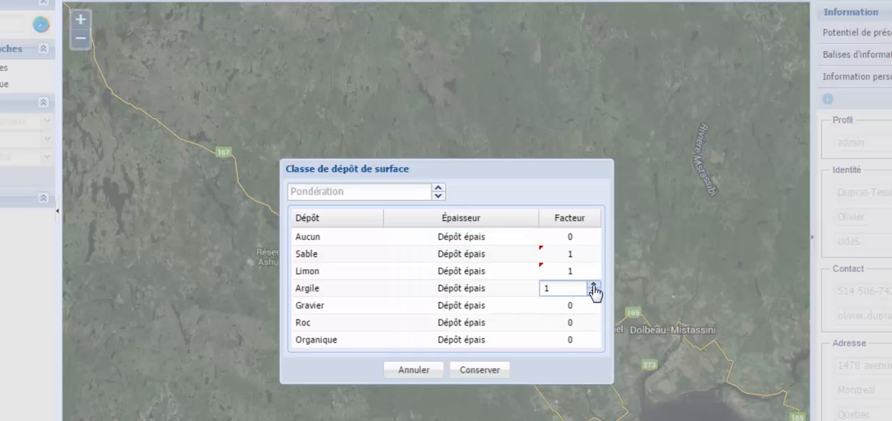
{"action": "left_click", "coordinate": [594, 305]}
Set the factors to 3 for Roc and 2 for Organique, and keep the surface deposit variable with a weighting of 0.5.
{"action": "left_click", "coordinate": [592, 322]}
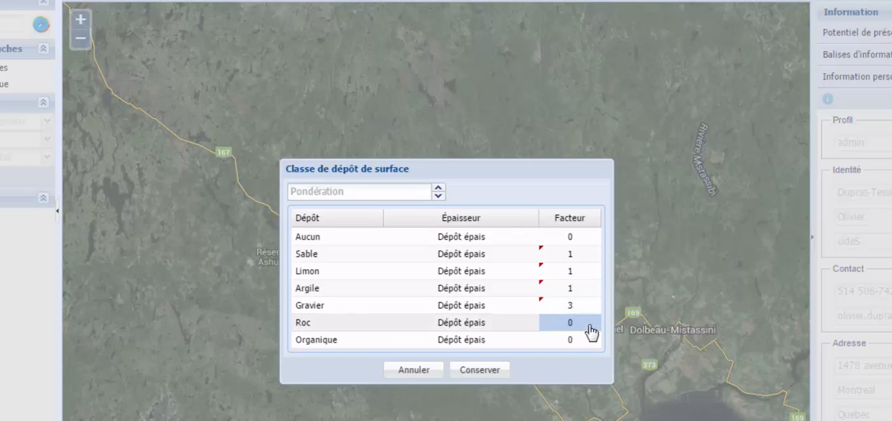
{"action": "left_click", "coordinate": [593, 321]}
{"action": "left_click", "coordinate": [592, 340]}
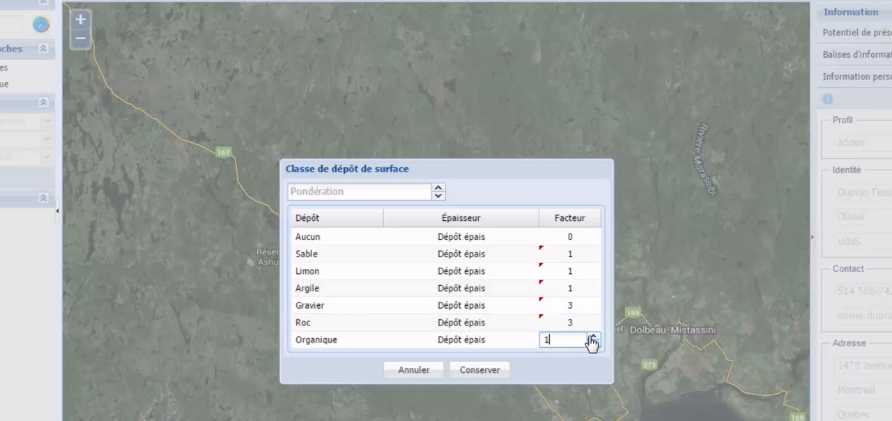
{"action": "left_click", "coordinate": [593, 336]}
{"action": "left_click", "coordinate": [411, 192]}
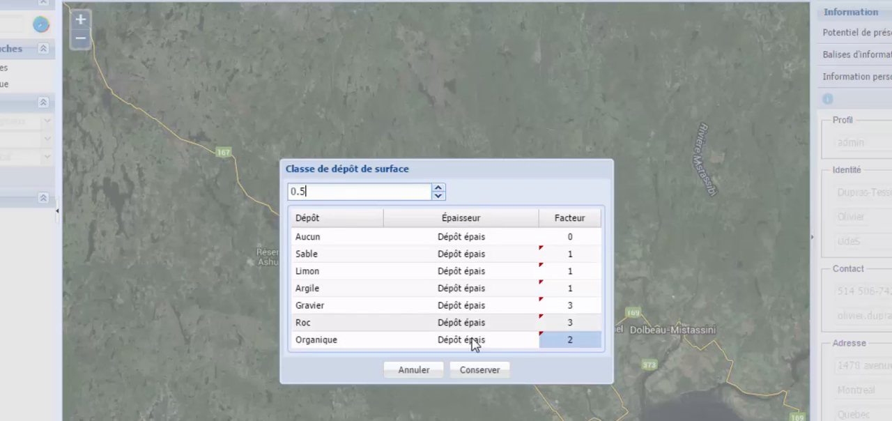
{"action": "left_click", "coordinate": [479, 370]}
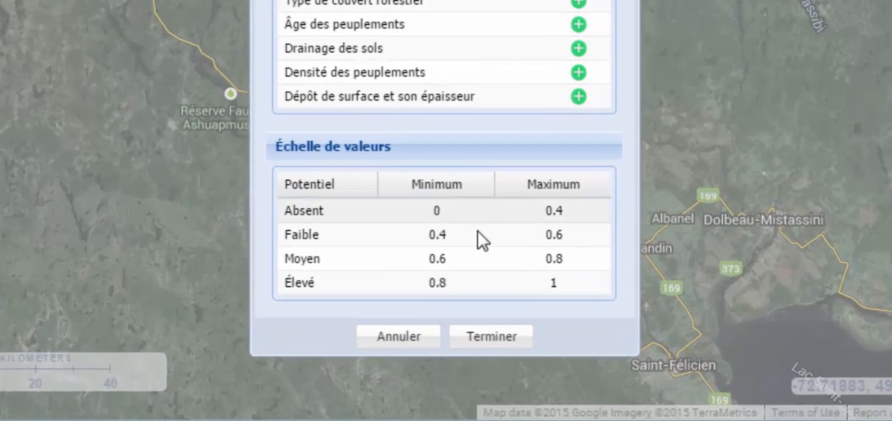
Set the Faible minimum and the Absent maximum on the value scale to 0.3, and finish the habitat quality index.
{"action": "left_click", "coordinate": [477, 233]}
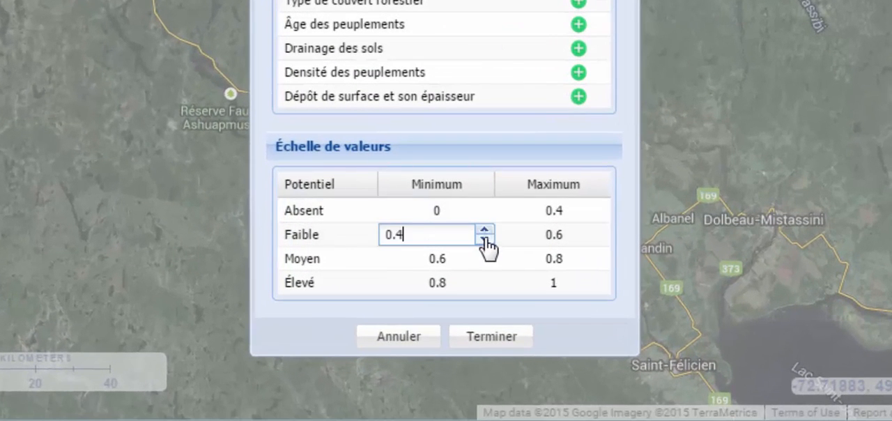
{"action": "left_click", "coordinate": [484, 240]}
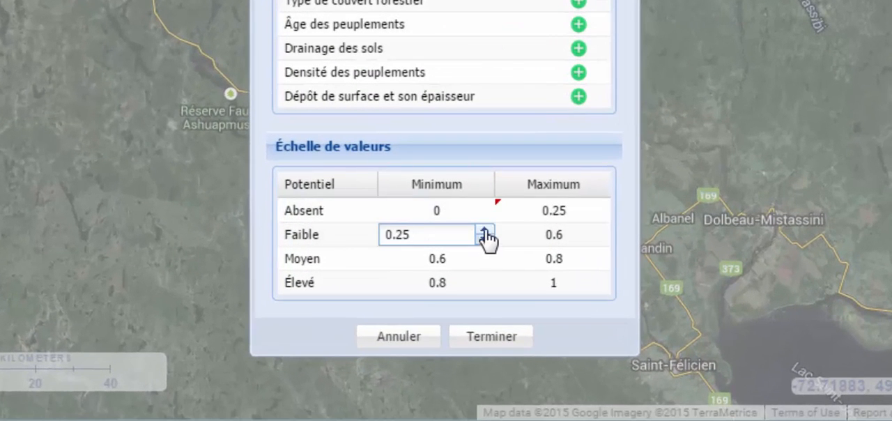
{"action": "left_click", "coordinate": [584, 210]}
{"action": "left_click", "coordinate": [601, 206]}
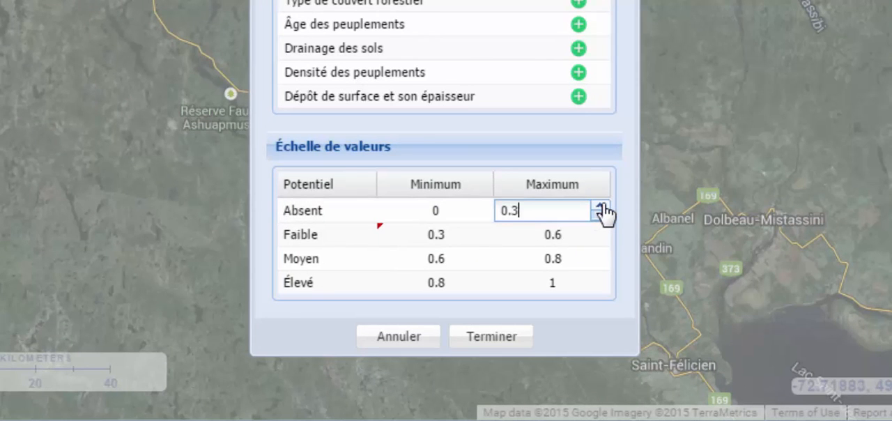
{"action": "left_click", "coordinate": [555, 336]}
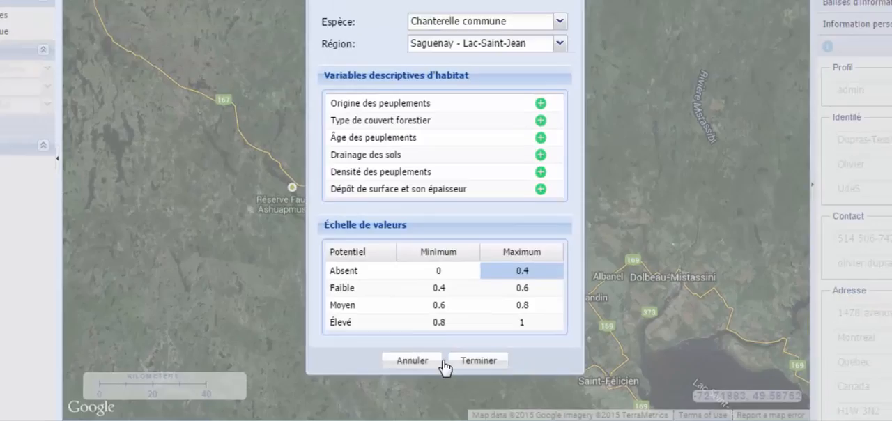
{"action": "left_click", "coordinate": [453, 345]}
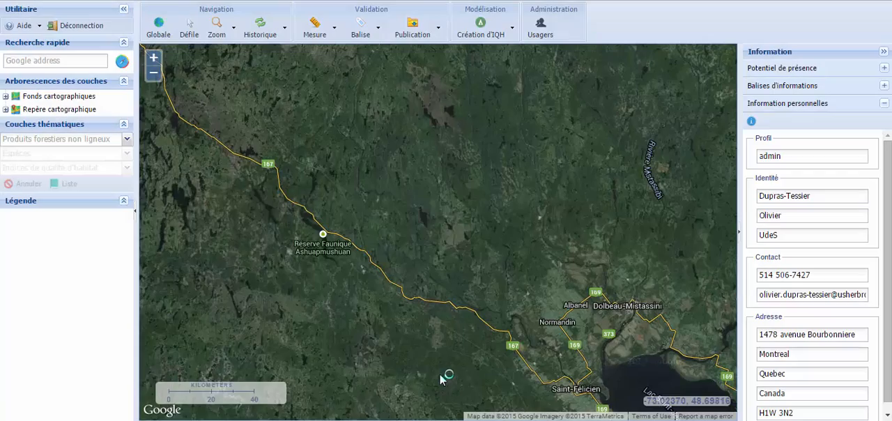
Choose Champignon forestier as the thematic forest product and open the list of its habitat quality indices.
{"action": "left_click", "coordinate": [129, 140]}
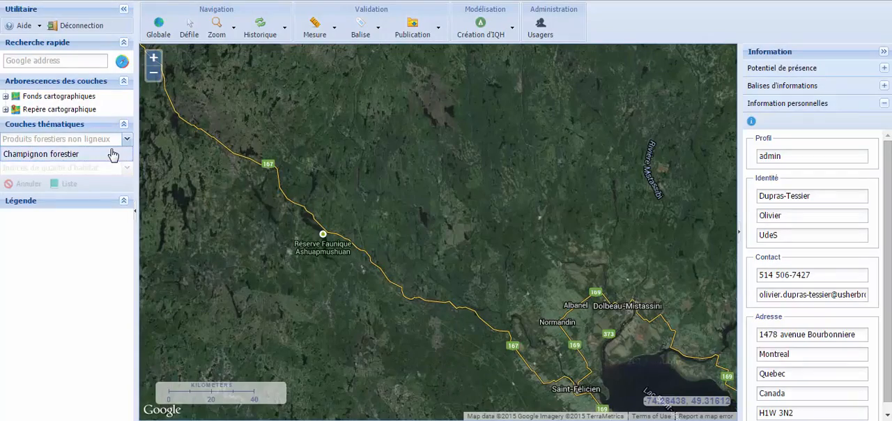
{"action": "left_click", "coordinate": [112, 153]}
{"action": "left_click", "coordinate": [64, 184]}
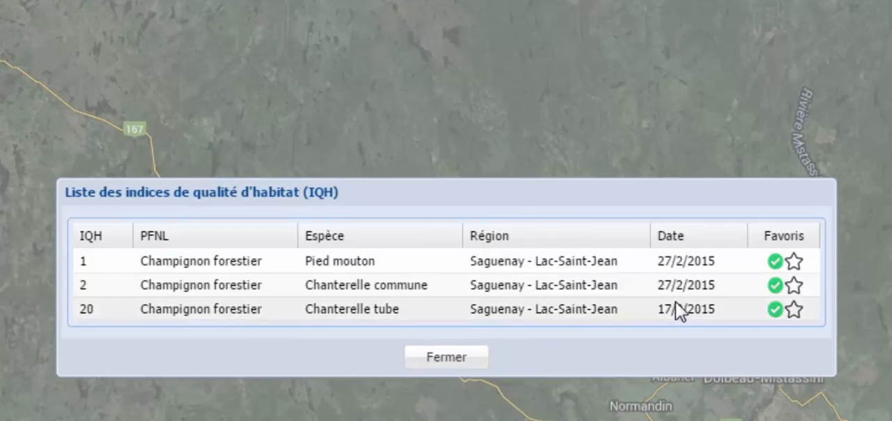
Try marking the Pied mouton index as a favourite, clear the favourite, and close the index list.
{"action": "left_click", "coordinate": [777, 261]}
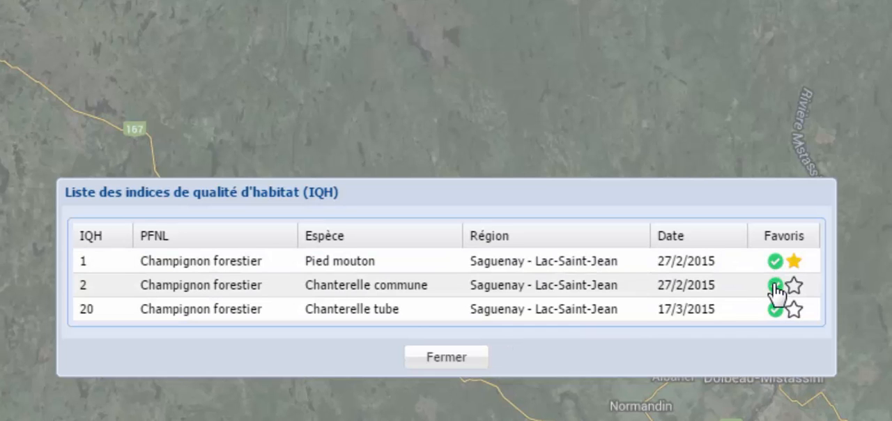
{"action": "left_click", "coordinate": [792, 286]}
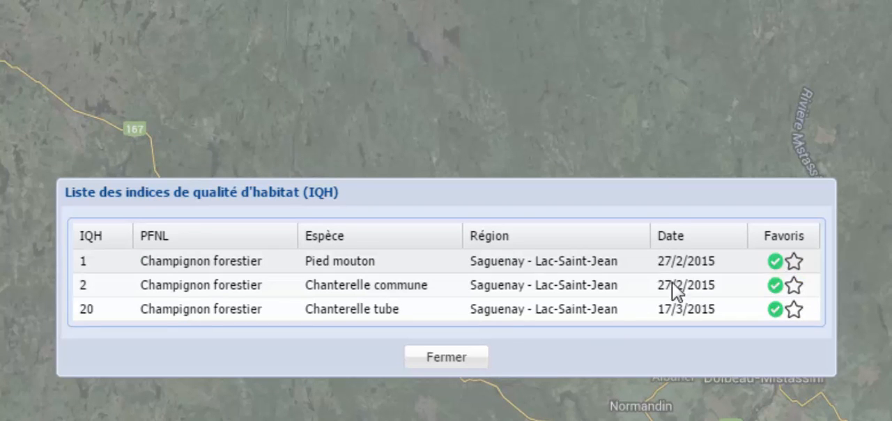
{"action": "left_click", "coordinate": [448, 358]}
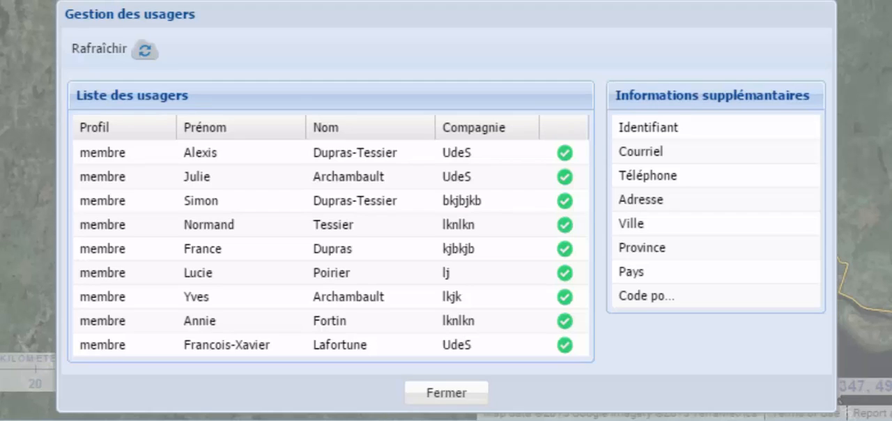
In user management, view the details of the first two listed users, and save the first user's profile as developpeur.
{"action": "left_click", "coordinate": [270, 155]}
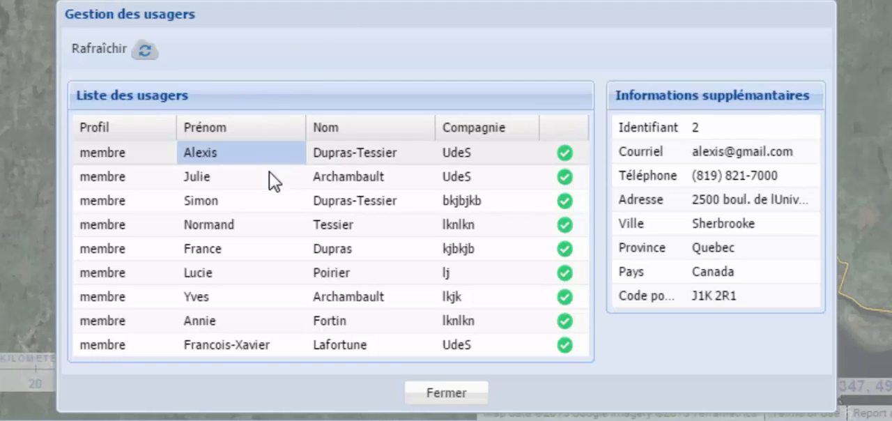
{"action": "left_click", "coordinate": [266, 180]}
{"action": "left_click", "coordinate": [163, 152]}
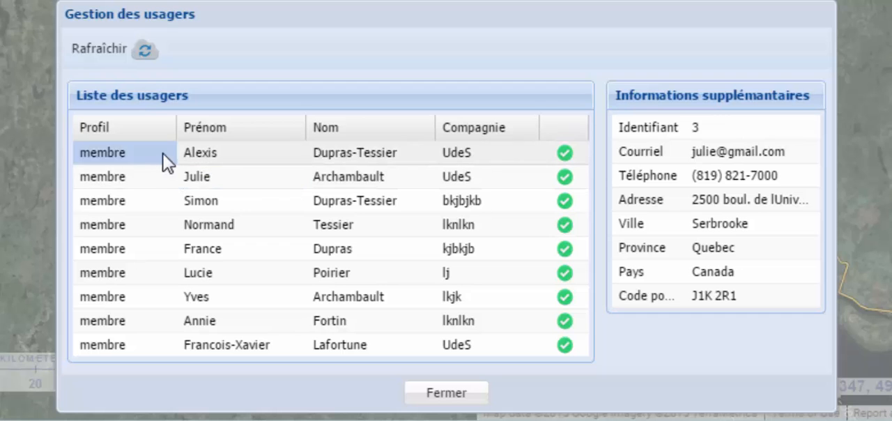
{"action": "left_click", "coordinate": [166, 153]}
{"action": "left_click", "coordinate": [139, 203]}
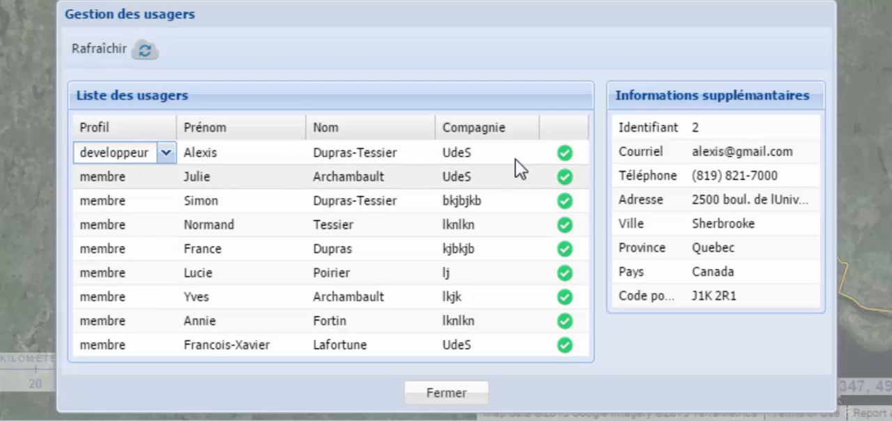
{"action": "left_click", "coordinate": [563, 156]}
{"action": "left_click", "coordinate": [462, 98]}
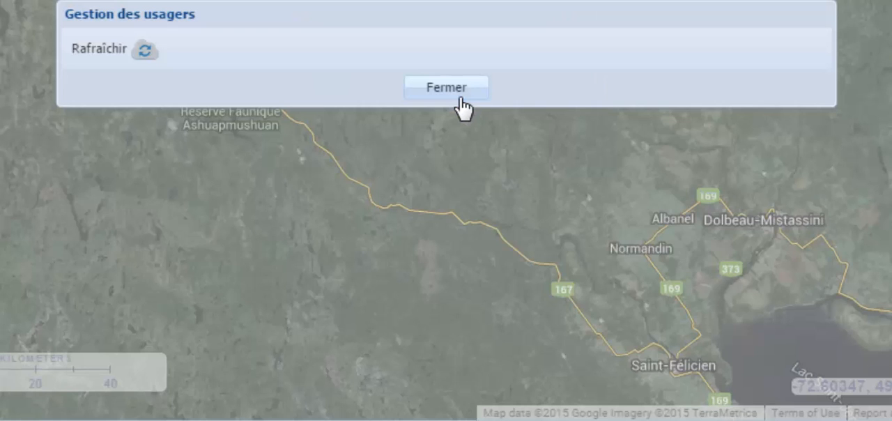
Try to save the second listed user without any change, and refresh the user list.
{"action": "left_click", "coordinate": [565, 178]}
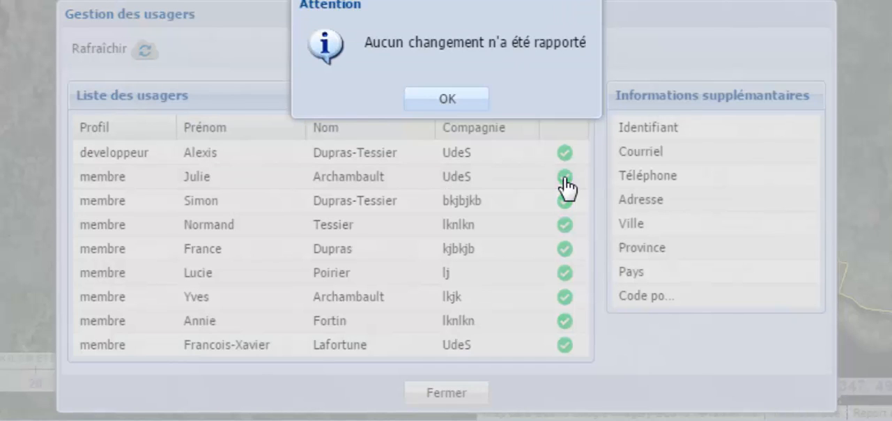
{"action": "left_click", "coordinate": [473, 105]}
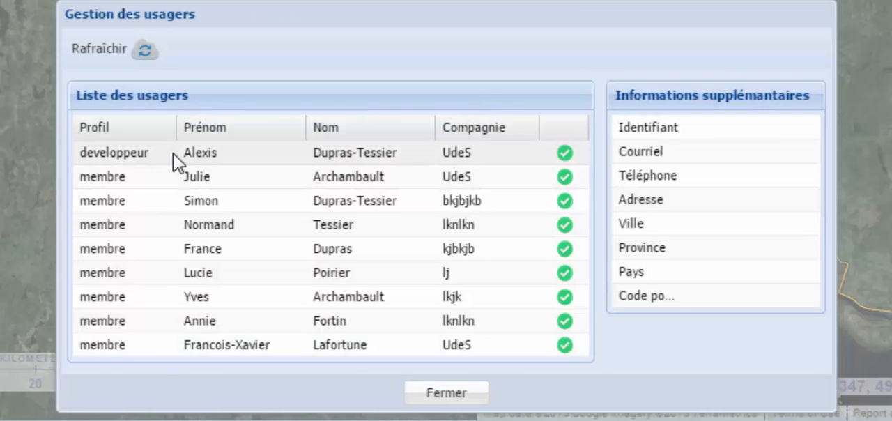
{"action": "left_click", "coordinate": [147, 51]}
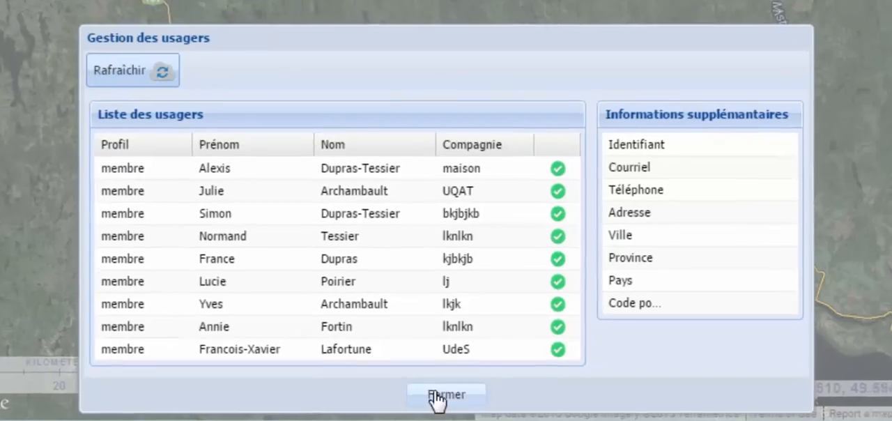
Close the user management and log out of the portal.
{"action": "left_click", "coordinate": [438, 394]}
{"action": "left_click", "coordinate": [90, 28]}
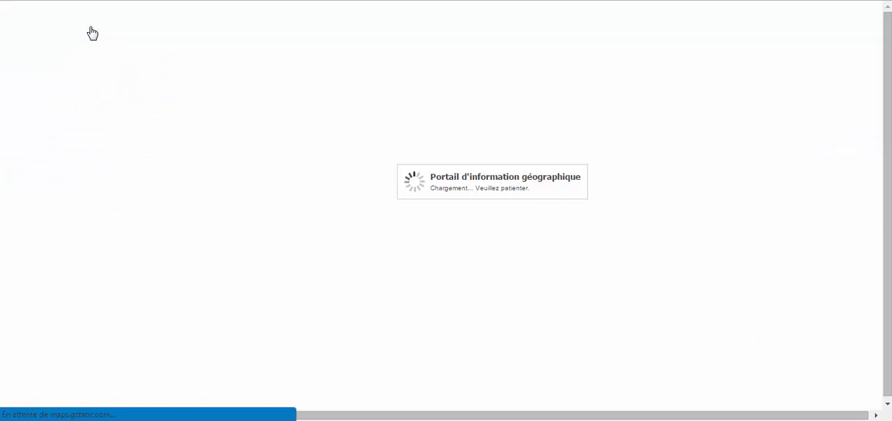